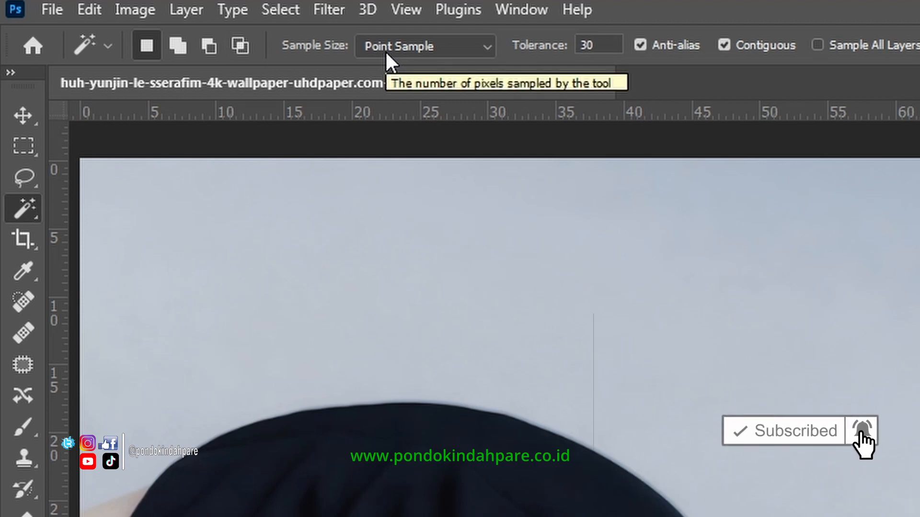
Step: Set the Magic Wand tolerance to 50, keeping Point Sample, and select the grey backdrop above the dress
click(491, 46)
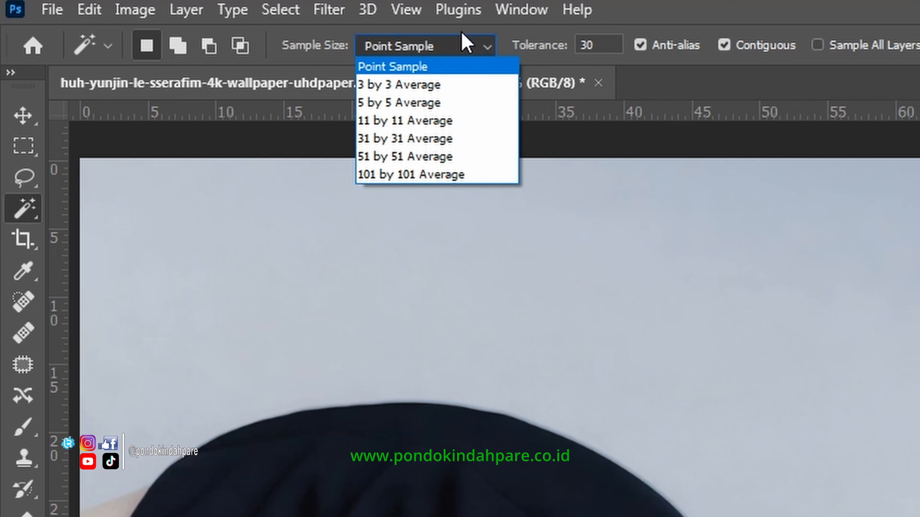
click(487, 46)
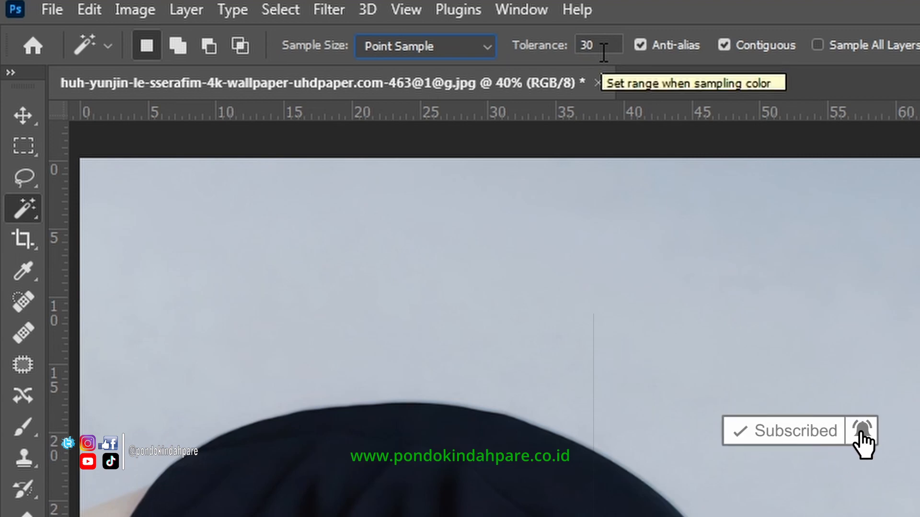
click(603, 47)
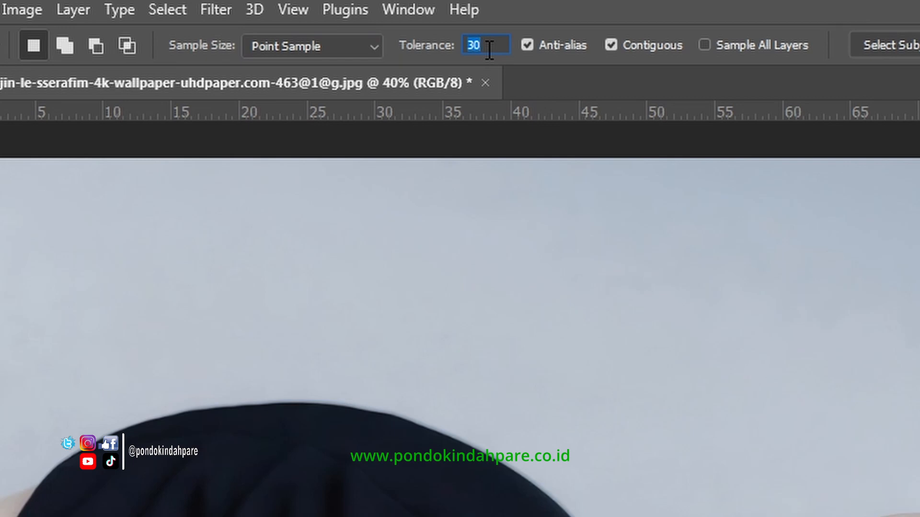
text(50)
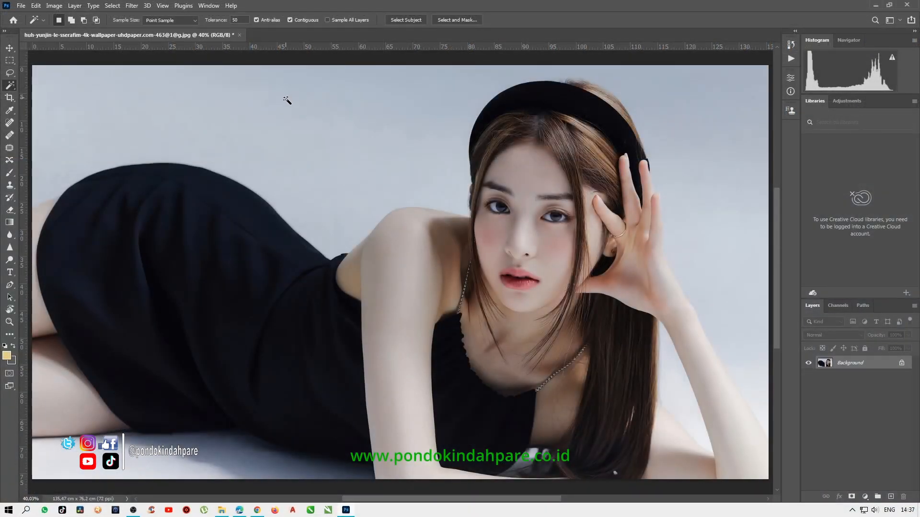
click(287, 99)
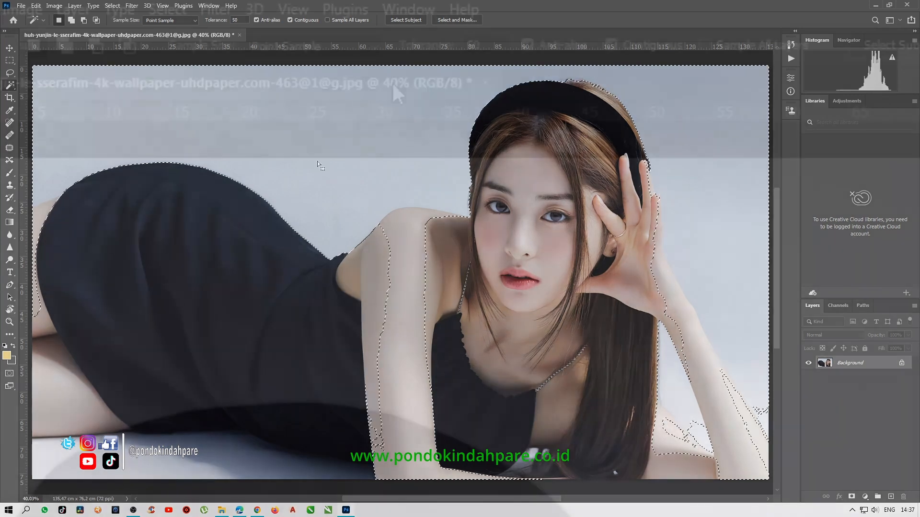
Step: Set the Magic Wand tolerance to 30 and reselect the grey backdrop above the dress
double_click(495, 42)
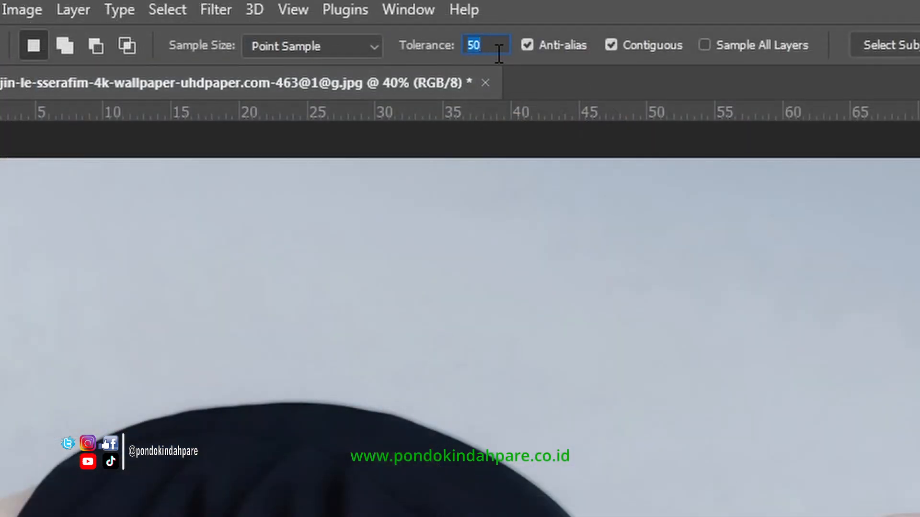
text(30)
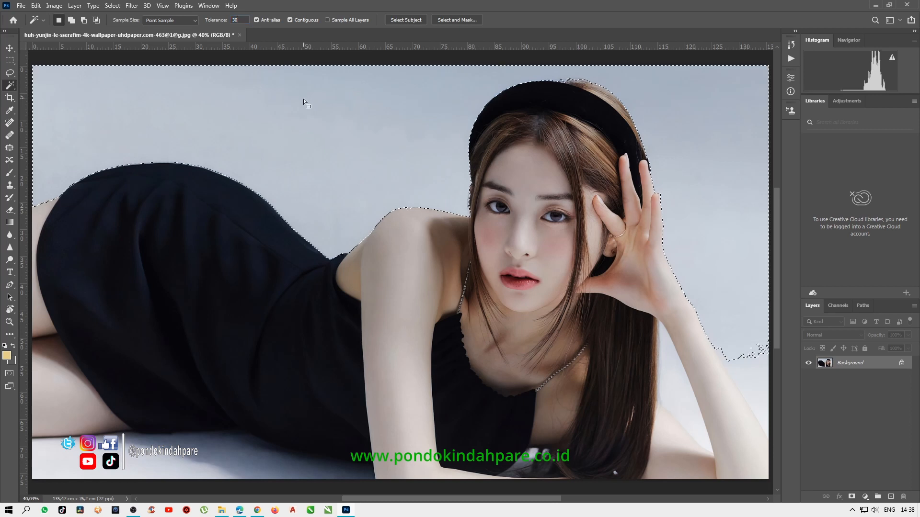
click(303, 98)
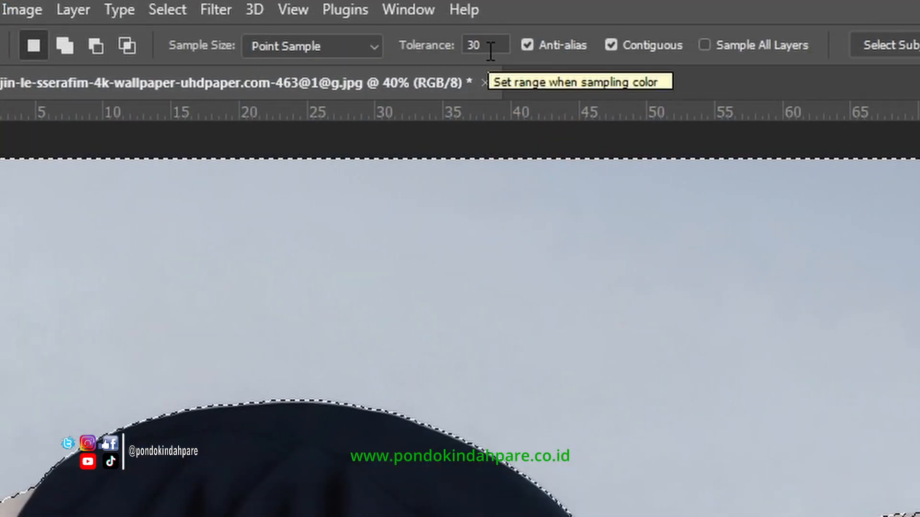
Step: Lower the Magic Wand tolerance to 10 and sample the grey backdrop above the dress again
click(491, 51)
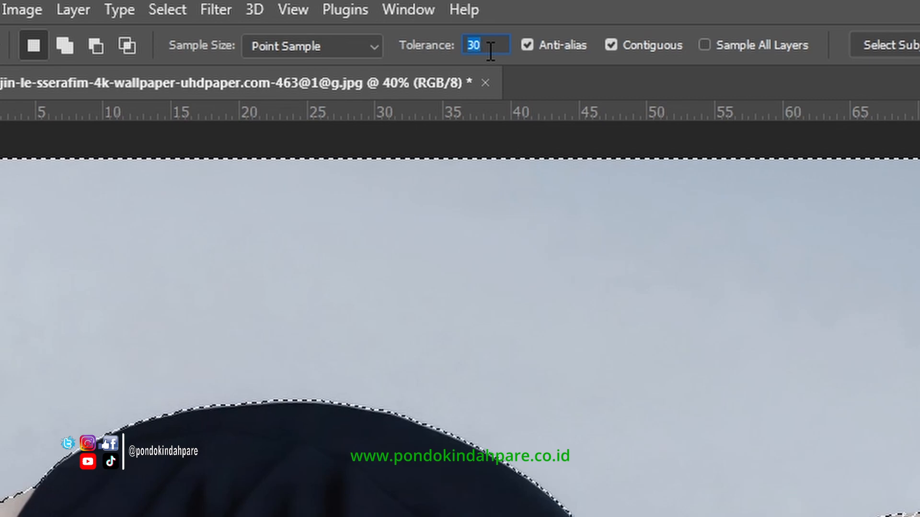
text(10)
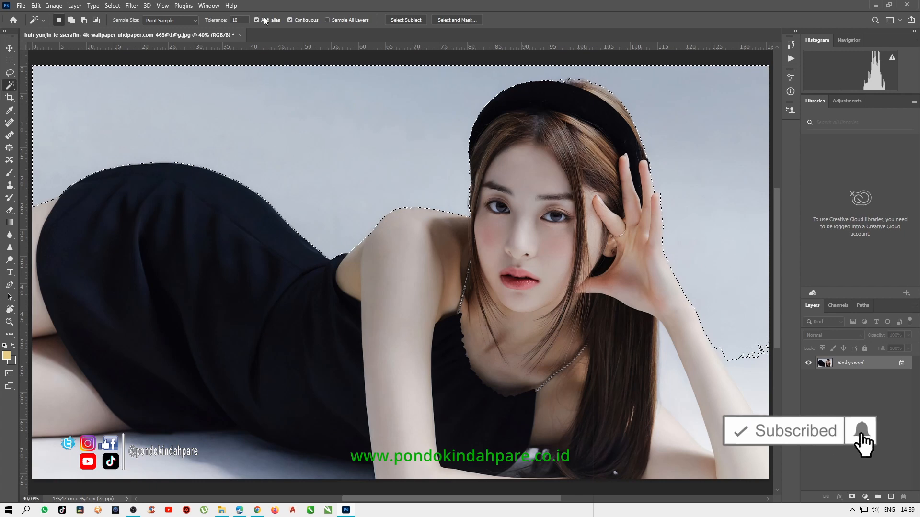
click(321, 99)
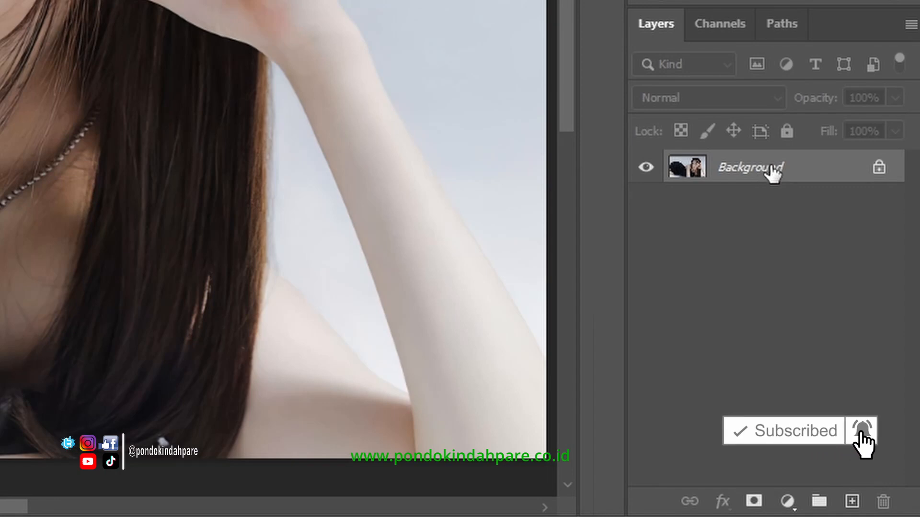
Step: Duplicate the Background layer as a new layer named OBJECT 1
right_click(771, 168)
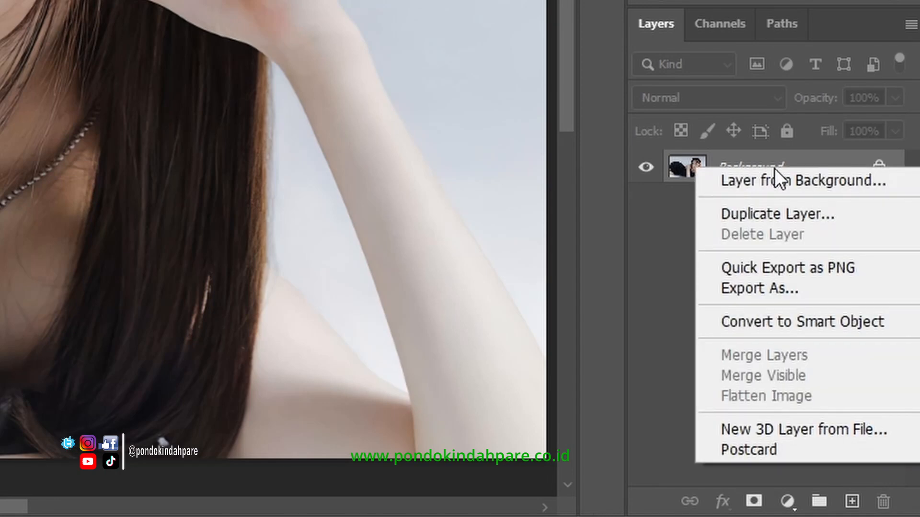
click(781, 214)
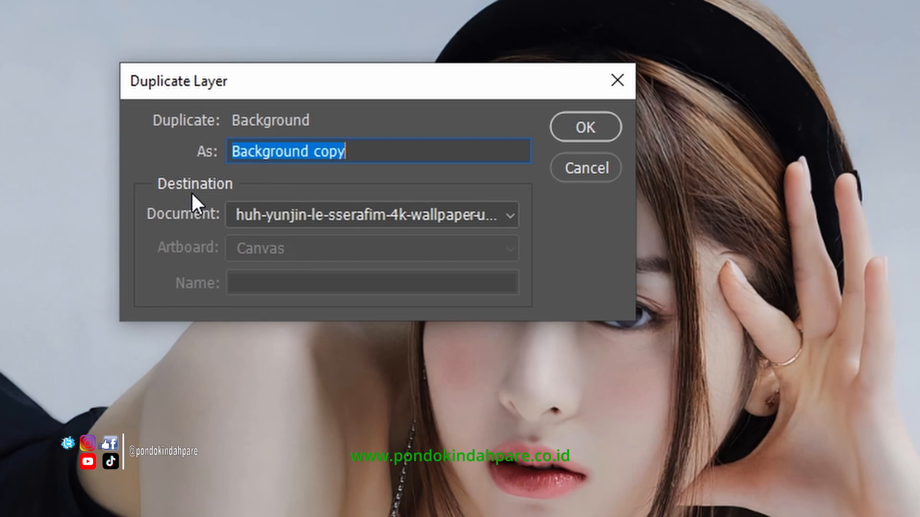
text(OBJECT)
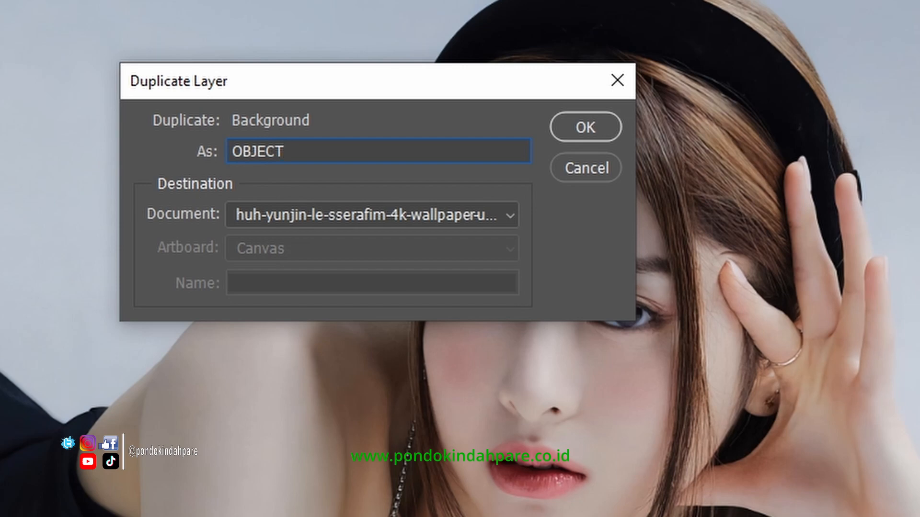
text( 1)
key(Return)
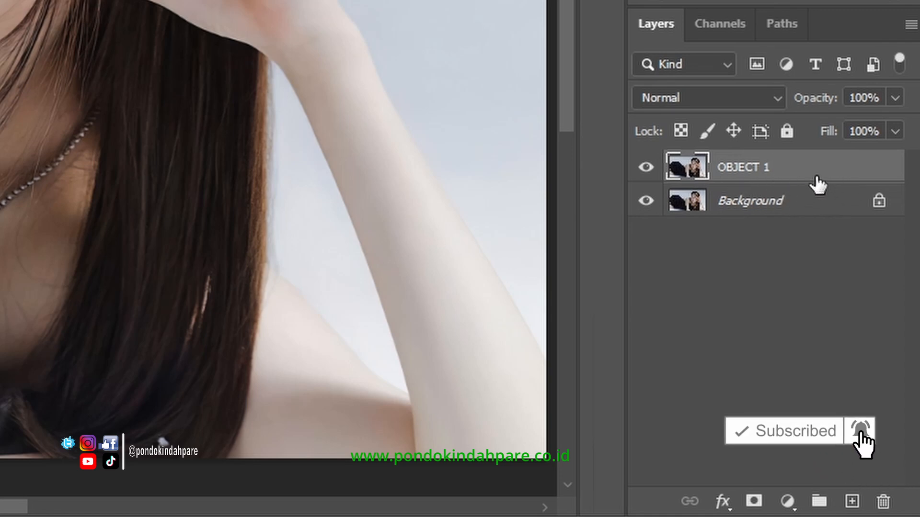
Step: Duplicate the Background layer again and rename the copy OBJECT 2
click(751, 206)
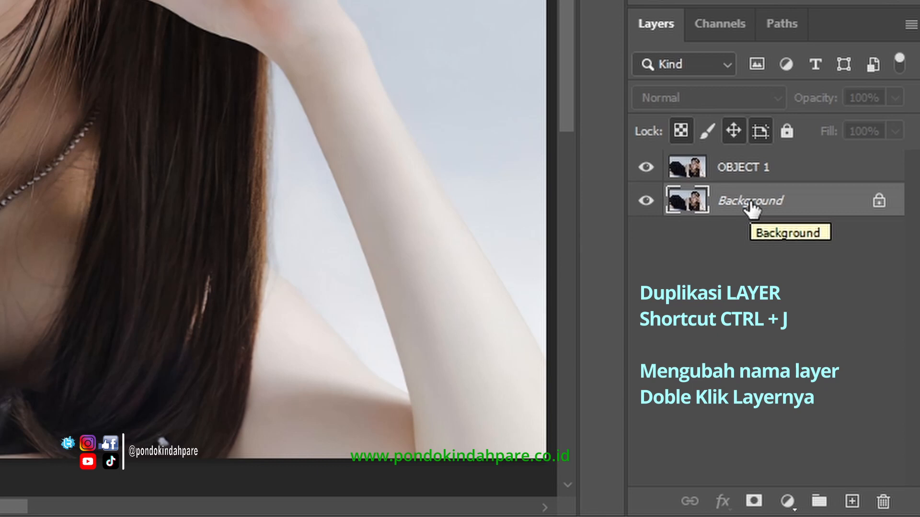
key(ctrl+j)
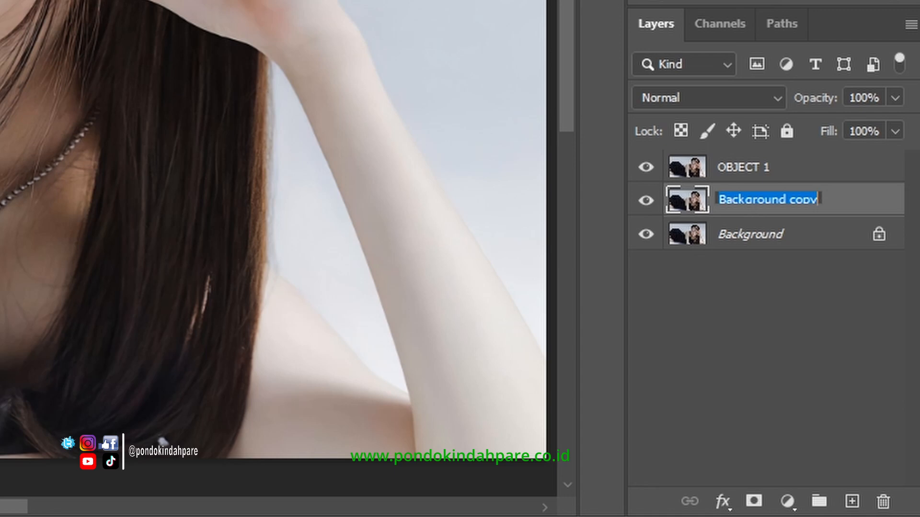
text(OBJ)
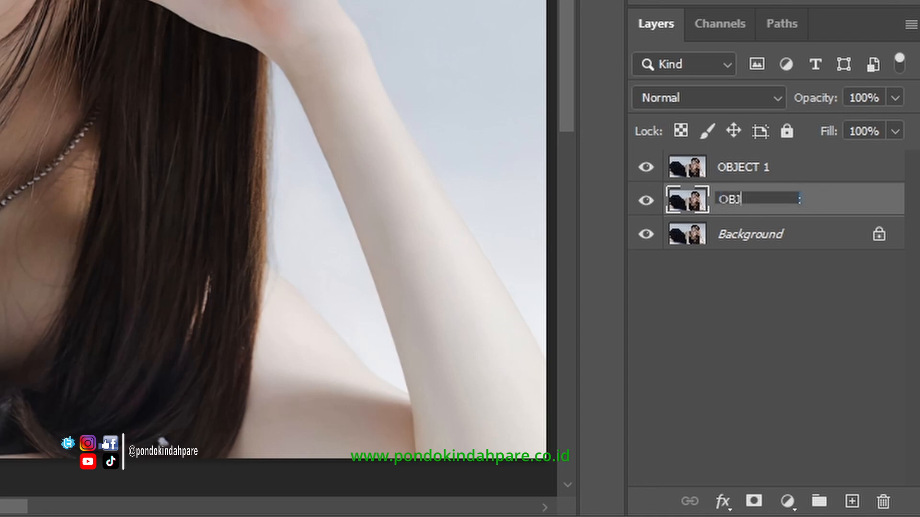
text(ECT 2)
key(Return)
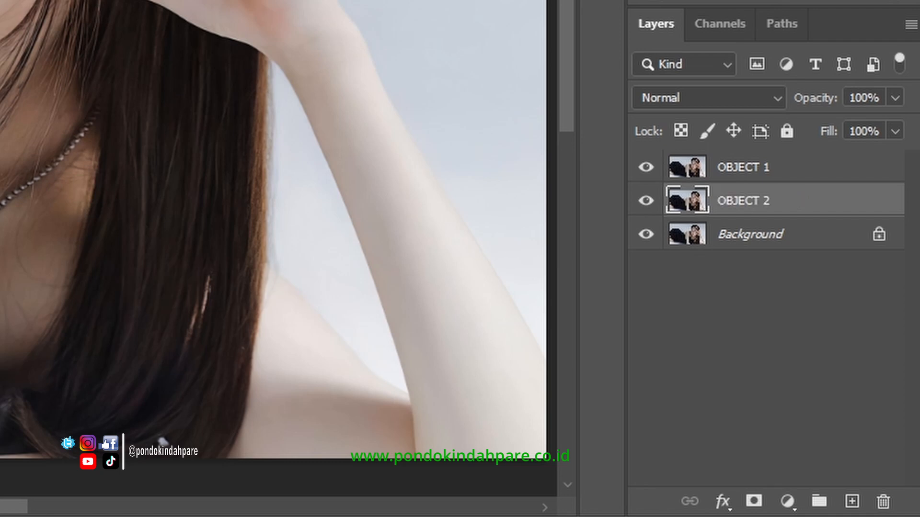
Step: Hide the OBJECT 2 and Background layers and make OBJECT 1 the active layer
click(646, 202)
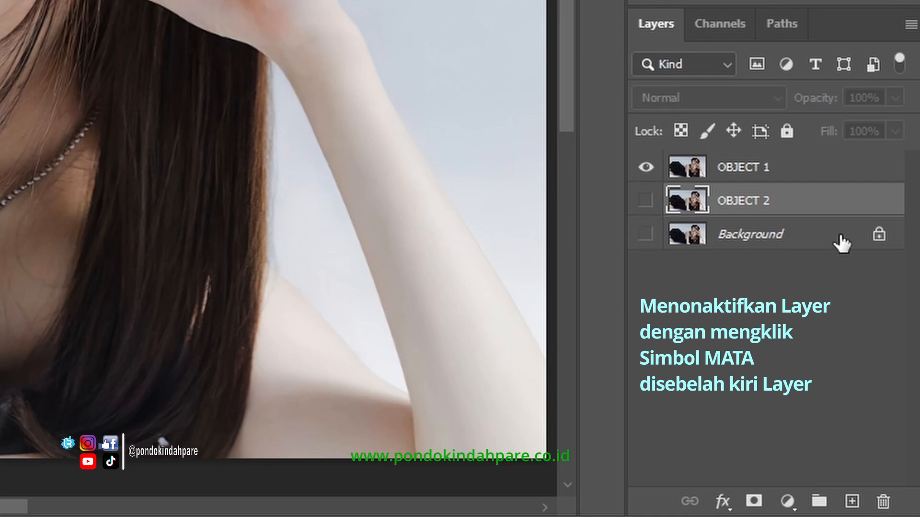
click(737, 179)
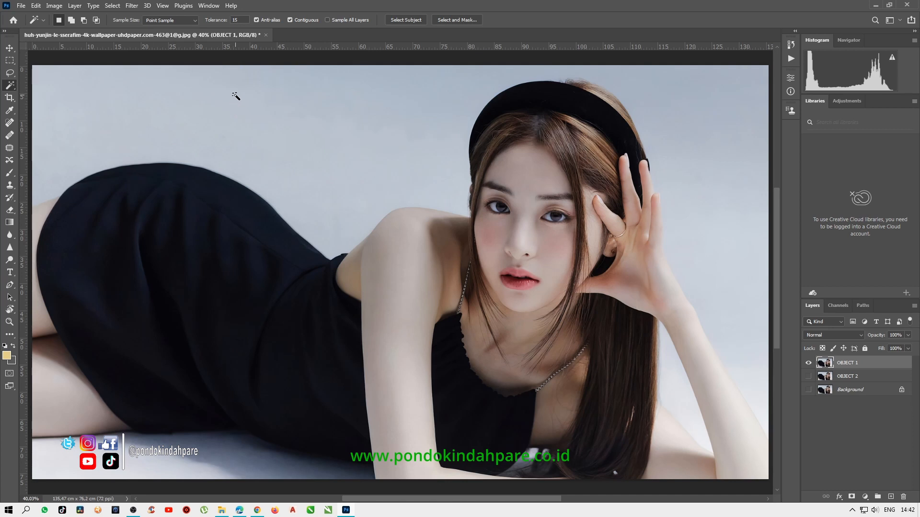
Step: Select the backdrop above the dress, extend it with Add to selection to the area above the headband, and deselect everything
click(261, 88)
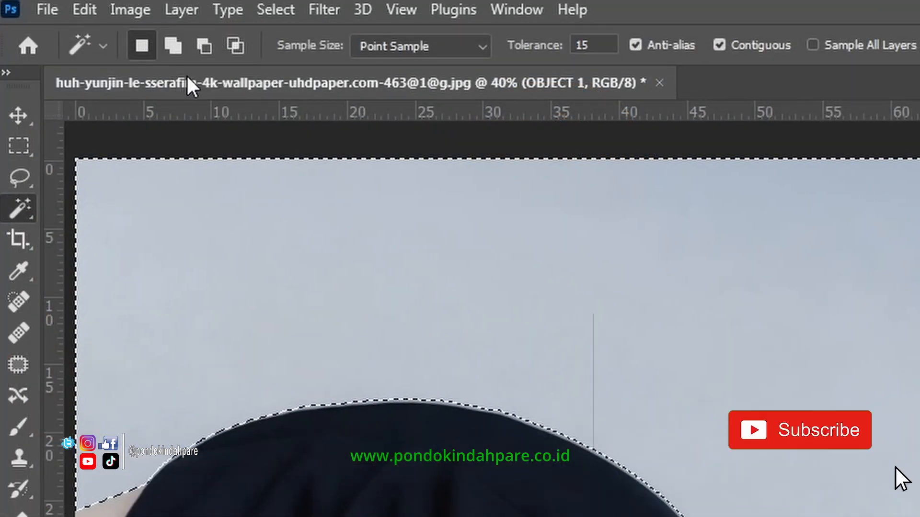
click(172, 47)
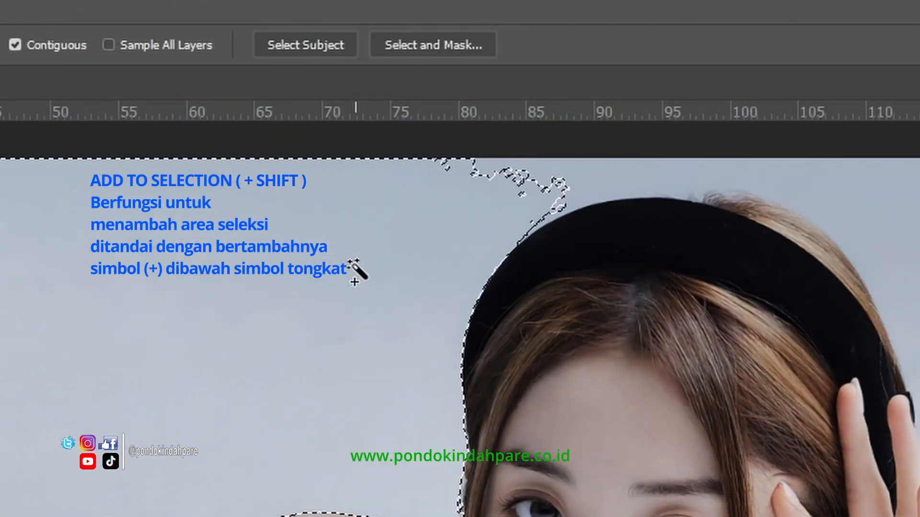
shift+click(650, 180)
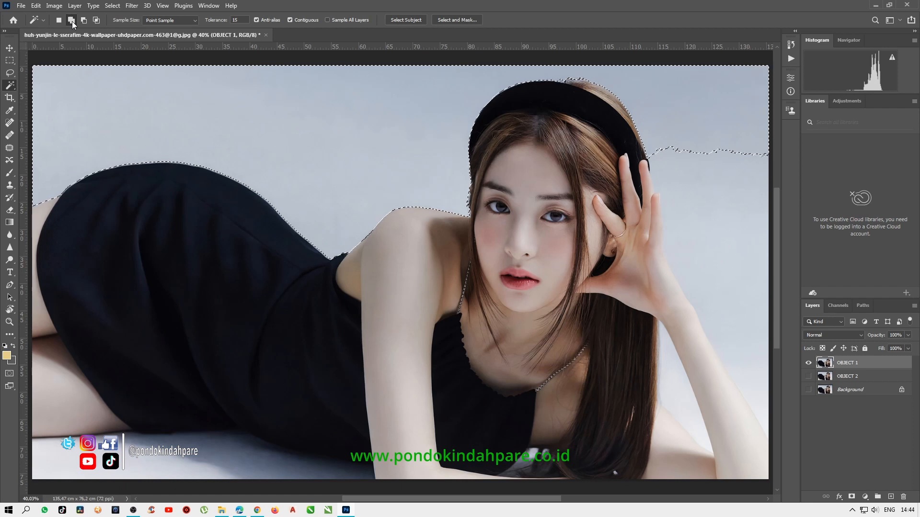
key(ctrl+d)
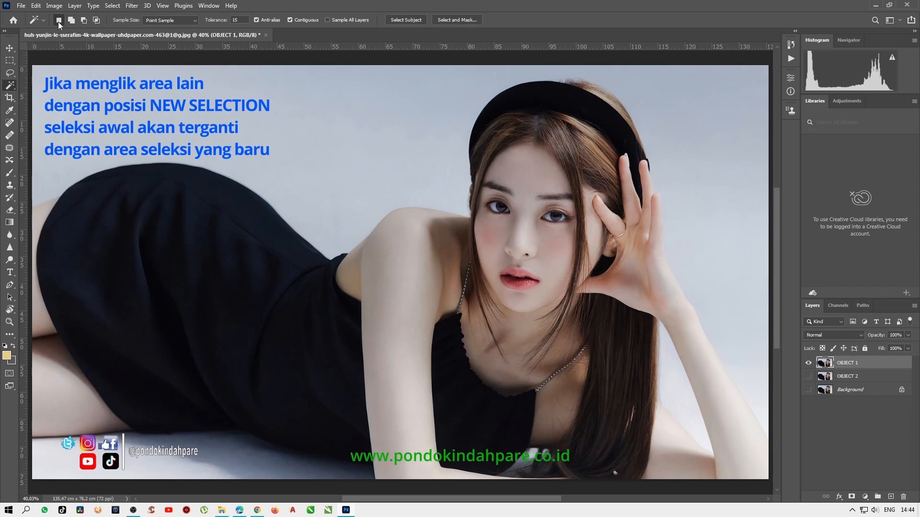
Step: In New selection mode, select the backdrop above the dress, replace it with a selection sampled right of the head, and deselect
click(287, 95)
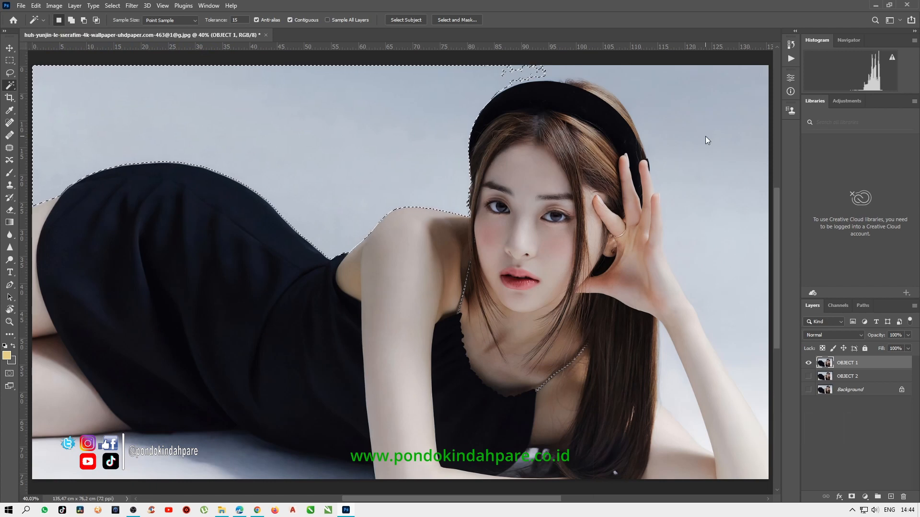
shift+click(704, 135)
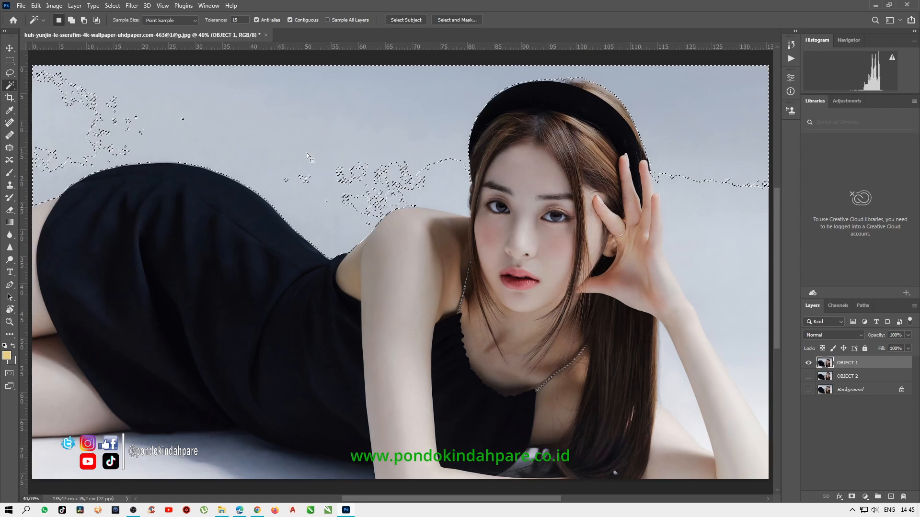
key(ctrl+d)
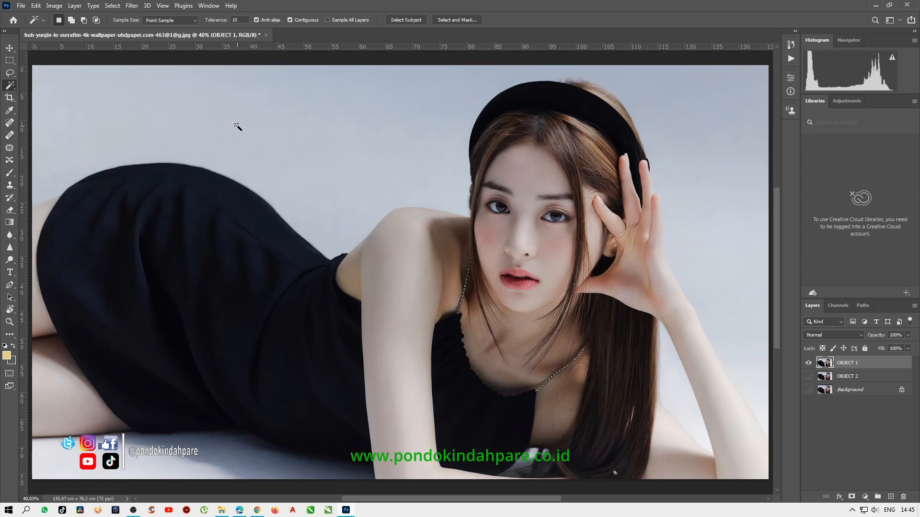
Step: Select the backdrop above the dress with the Magic Wand and add the backdrop area beside the top of the headband
click(269, 108)
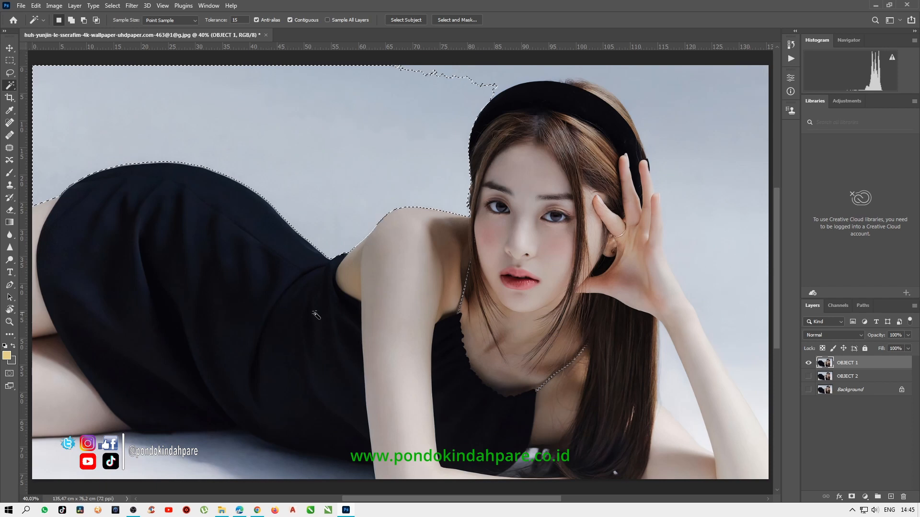
click(749, 332)
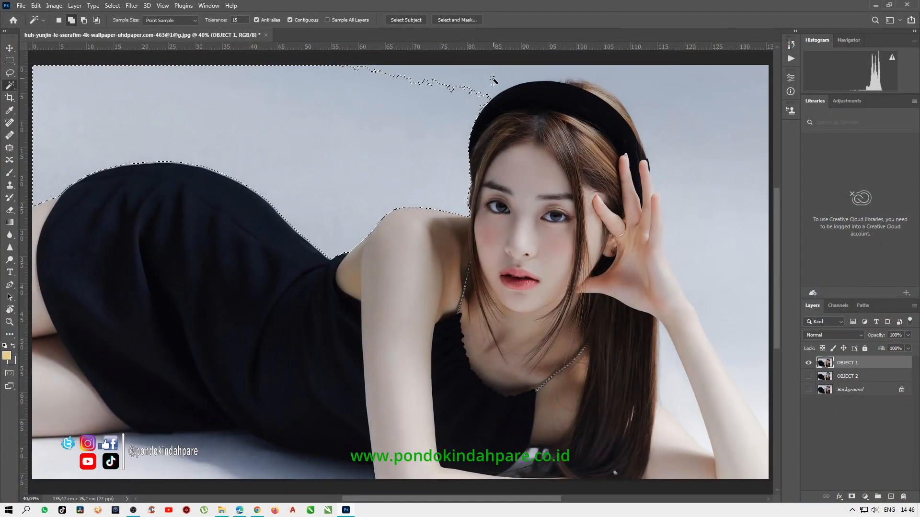
shift+click(492, 81)
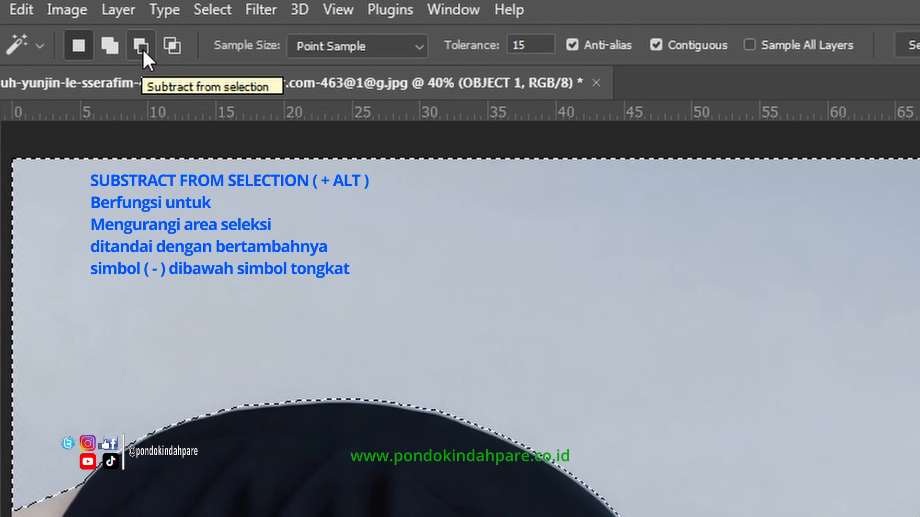
Step: Use Subtract from selection to remove the backdrop right of the headband, and add backdrop sampled left of the head
click(142, 47)
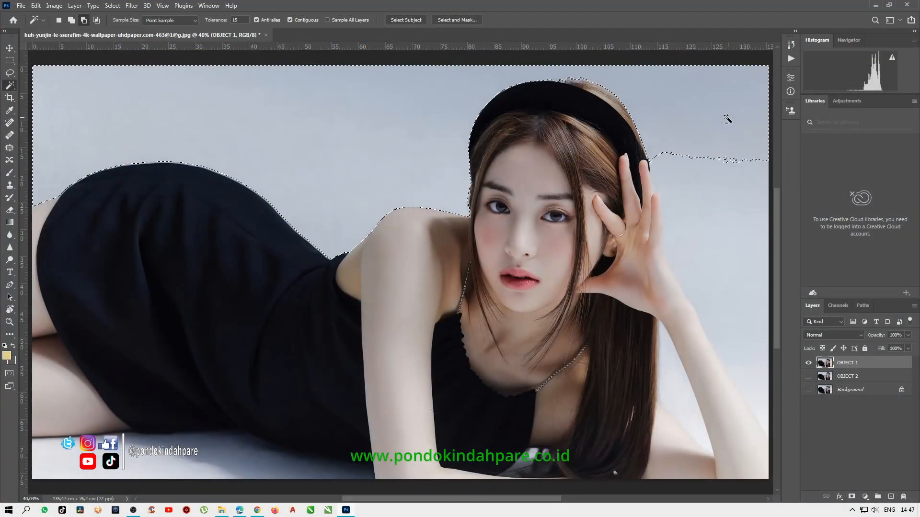
click(650, 97)
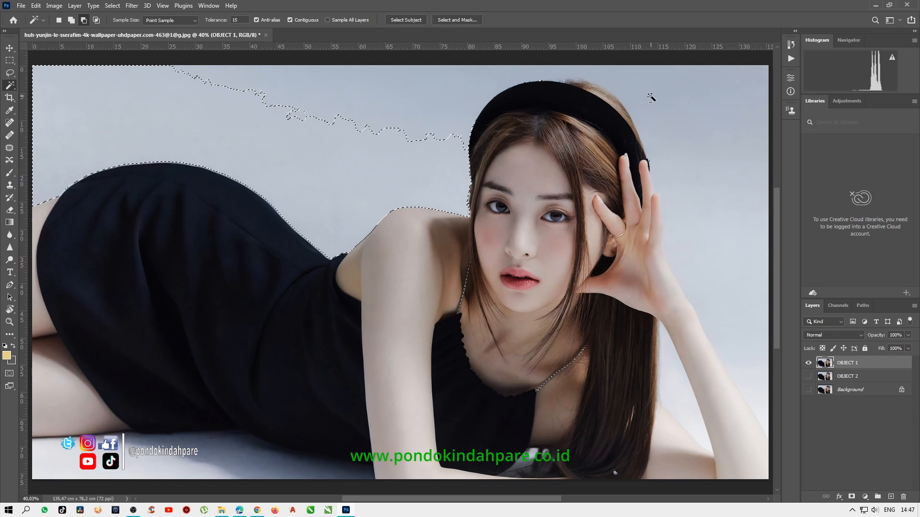
shift+click(401, 110)
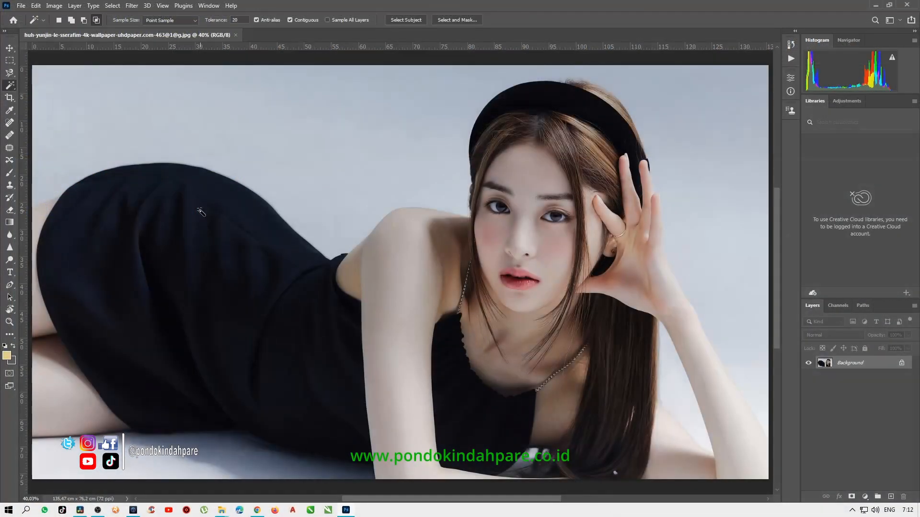
Step: Sample the black dress on the Background layer with the Magic Wand in Intersect with selection mode at tolerance 20
click(200, 211)
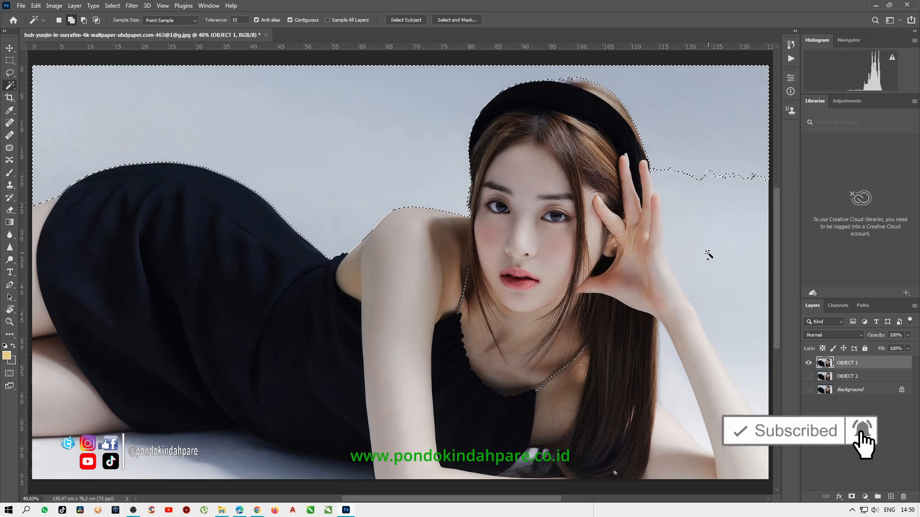
Step: Add the backdrop beside the raised arm to the selection at tolerance 15, undoing the samples taken around the forearm
click(709, 258)
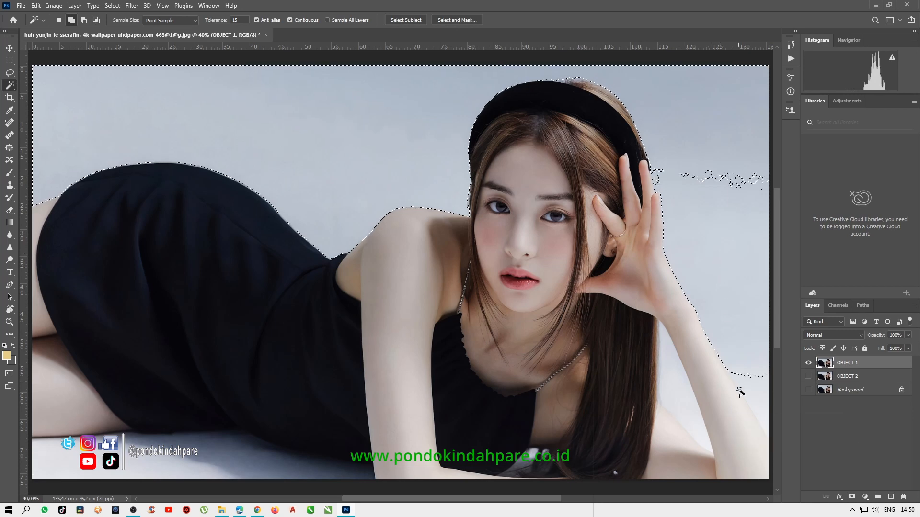
click(758, 410)
click(672, 379)
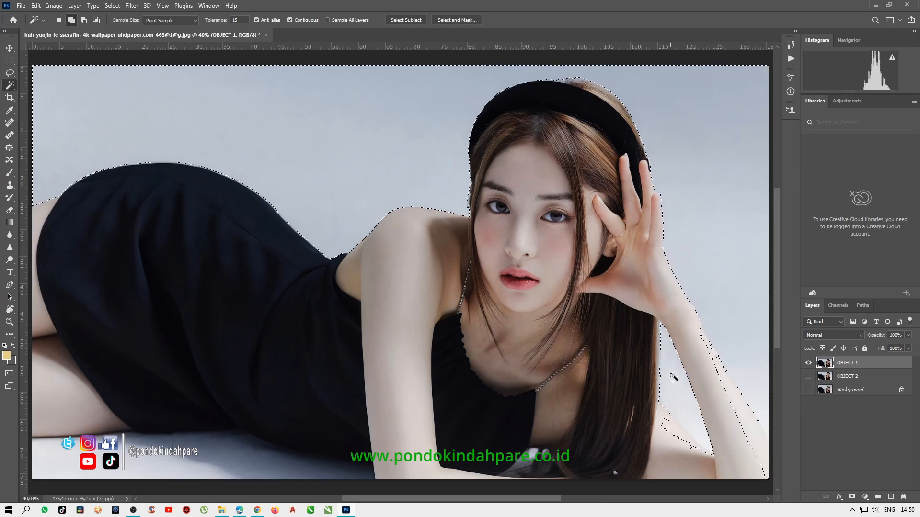
key(ctrl+z)
key(ctrl+z)
Step: Add the leftover backdrop patches beside the hand and outer forearm, undoing the sample between the hair and the arm
click(701, 207)
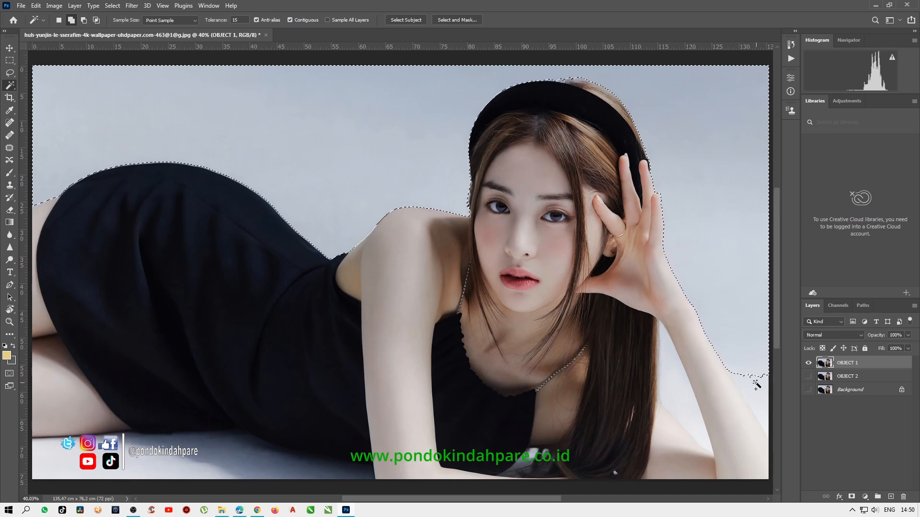
click(753, 382)
click(678, 383)
key(ctrl+z)
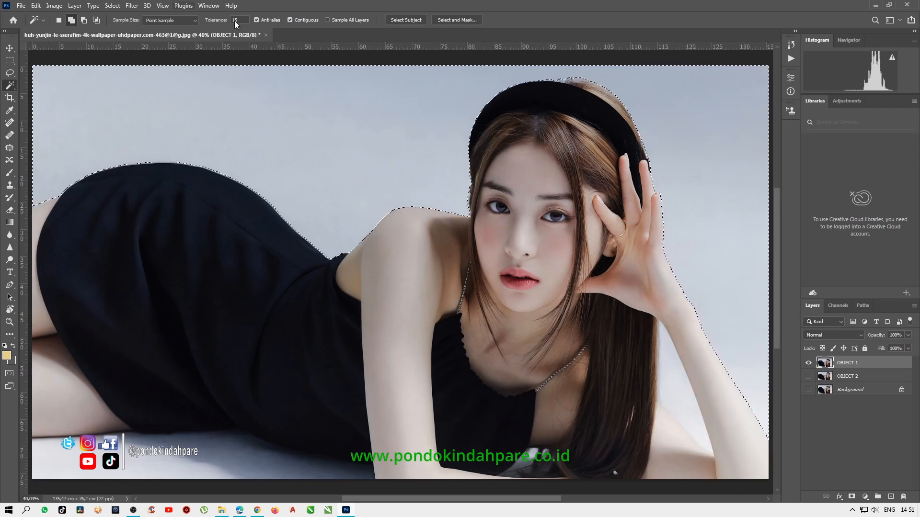
Step: Set the Magic Wand tolerance to 10 and add the backdrop between the long hair and the forearm to the selection
click(245, 18)
text(10)
click(695, 426)
click(666, 373)
Step: Add the grey floor area below the dress and legs to the selection, raising the tolerance to 20 for the remaining shades
click(161, 461)
click(185, 466)
click(201, 459)
key(Return)
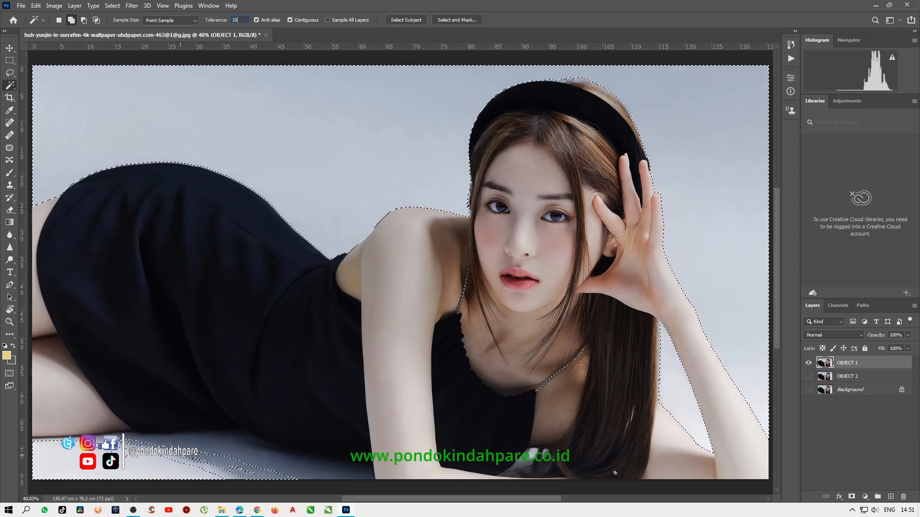
text(20)
click(182, 463)
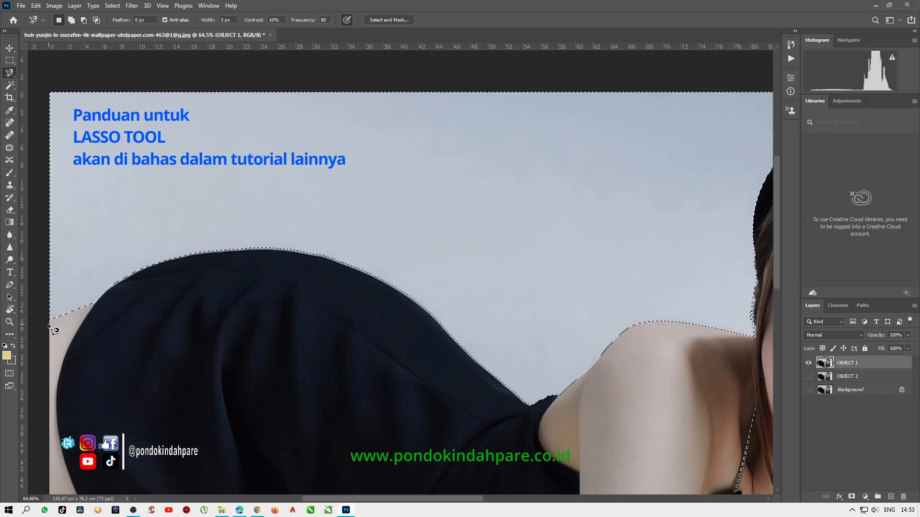
Step: Outline the leg edge beside the dress with the Magnetic Lasso in add mode, undo it, and subtract the leg area instead
scroll(51, 326, up, 3)
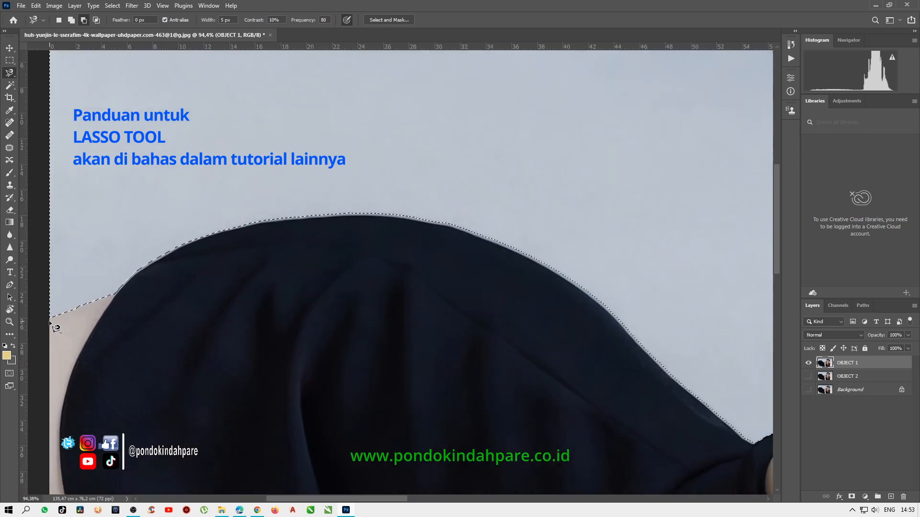
scroll(52, 323, up, 1)
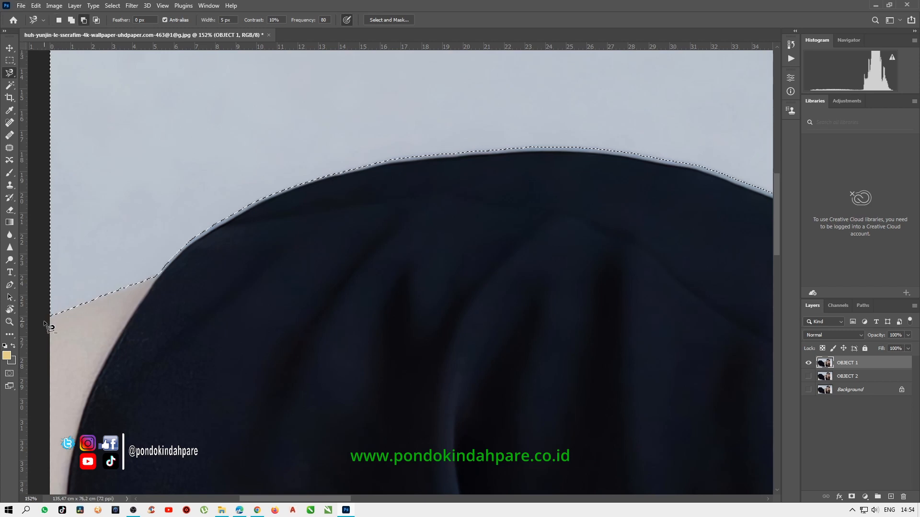
key(shift)
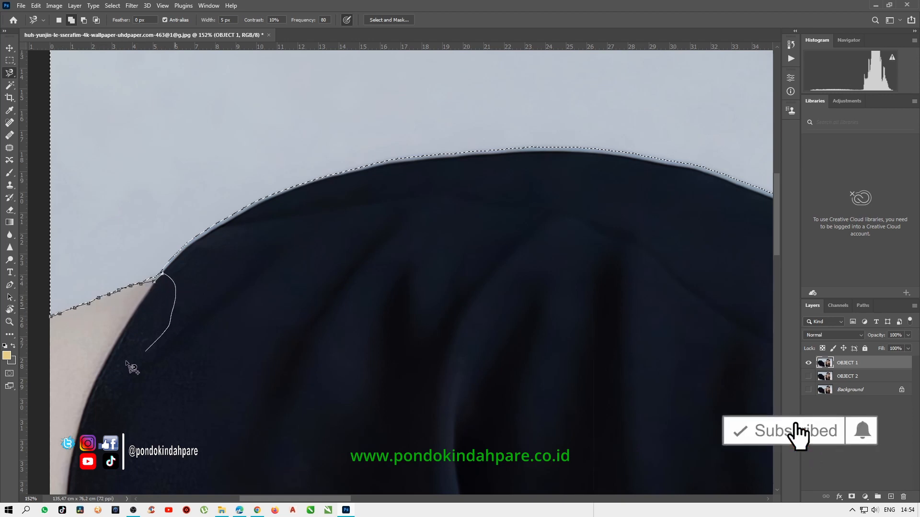
double_click(72, 357)
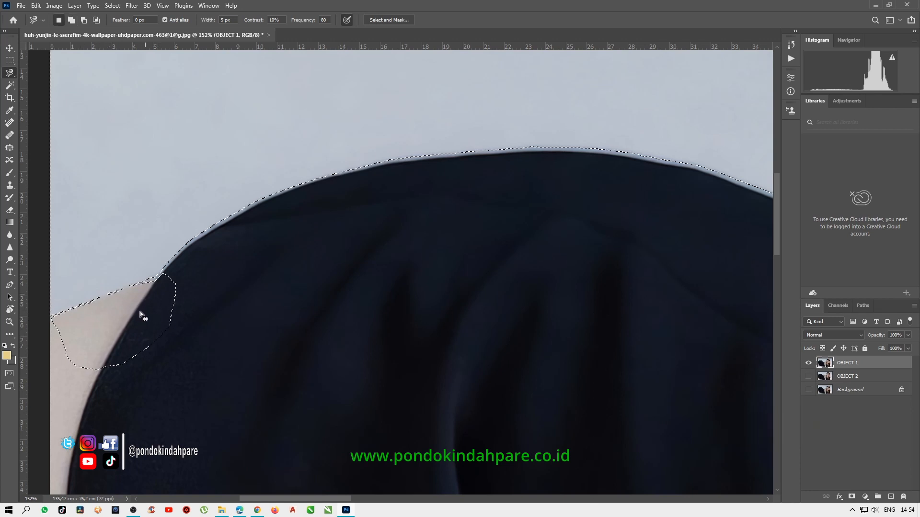
key(ctrl+z)
key(alt)
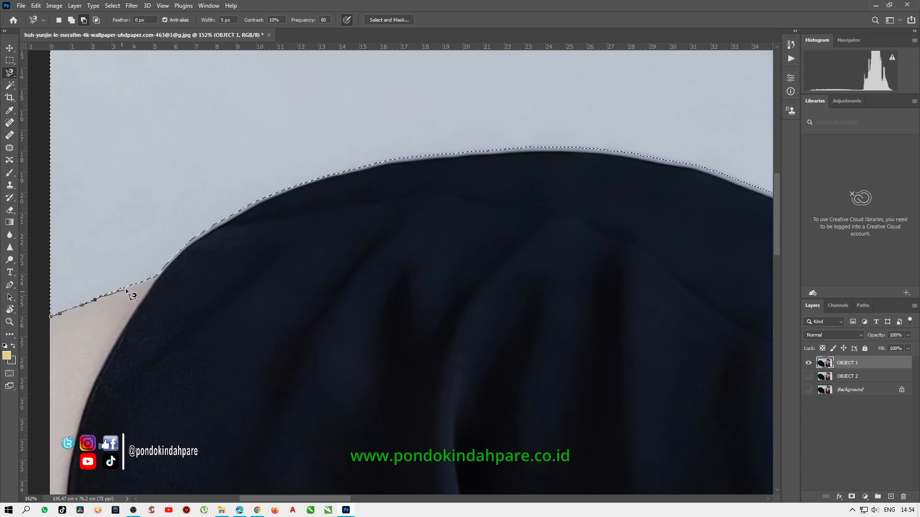
double_click(60, 343)
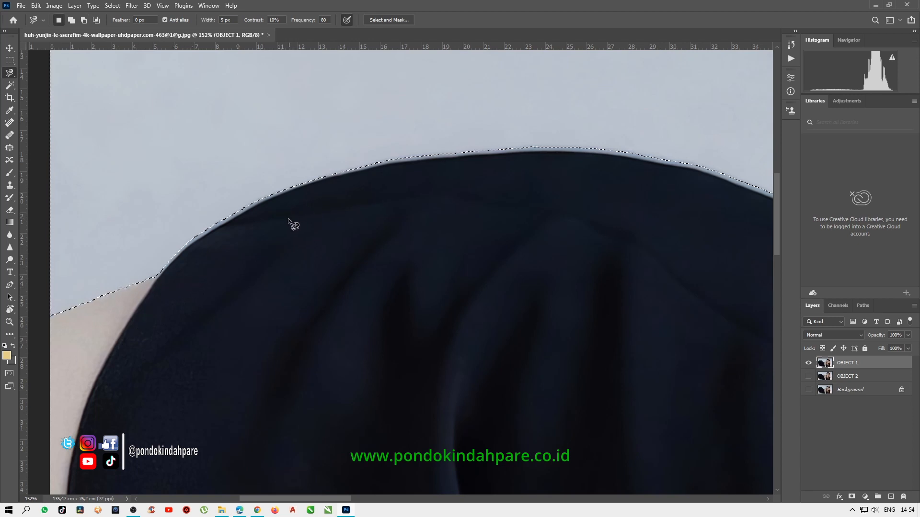
Step: Trace the dress's upper edge in two sections with the Magnetic Lasso in Add to selection mode to tighten the backdrop selection
key(shift)
click(157, 277)
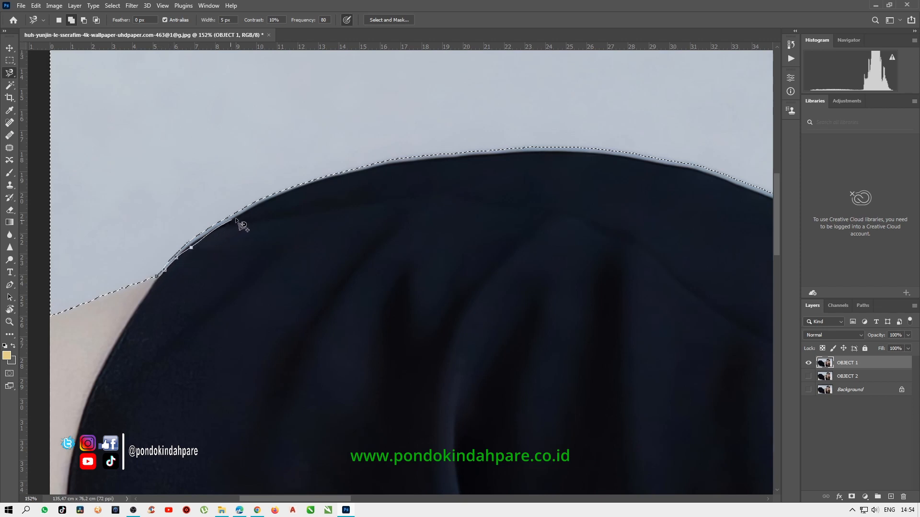
drag(236, 219, 419, 153)
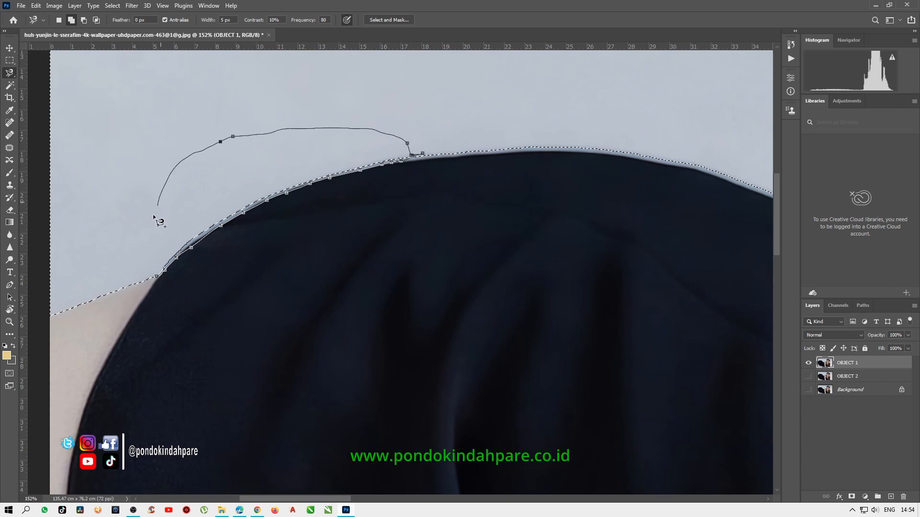
key(Escape)
mouse_move(510, 153)
mouse_down()
mouse_move(252, 256)
mouse_move(401, 225)
mouse_move(304, 240)
mouse_up()
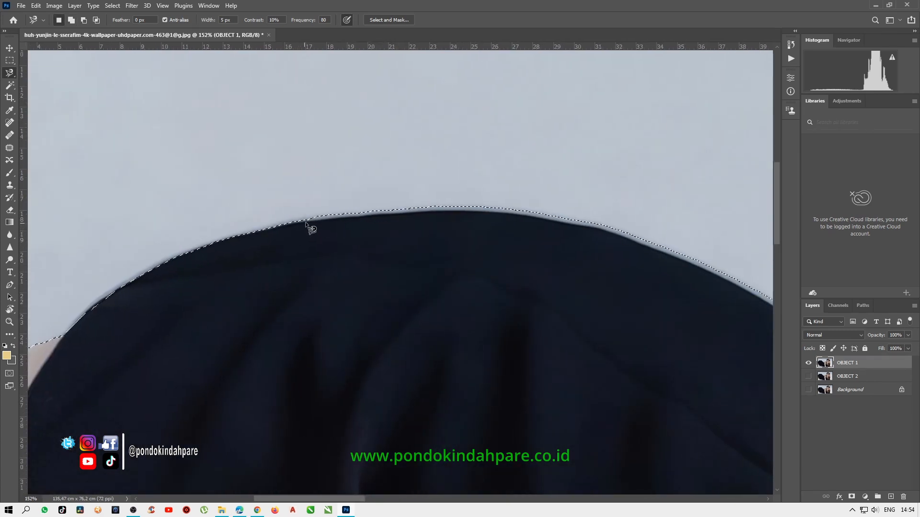
click(306, 222)
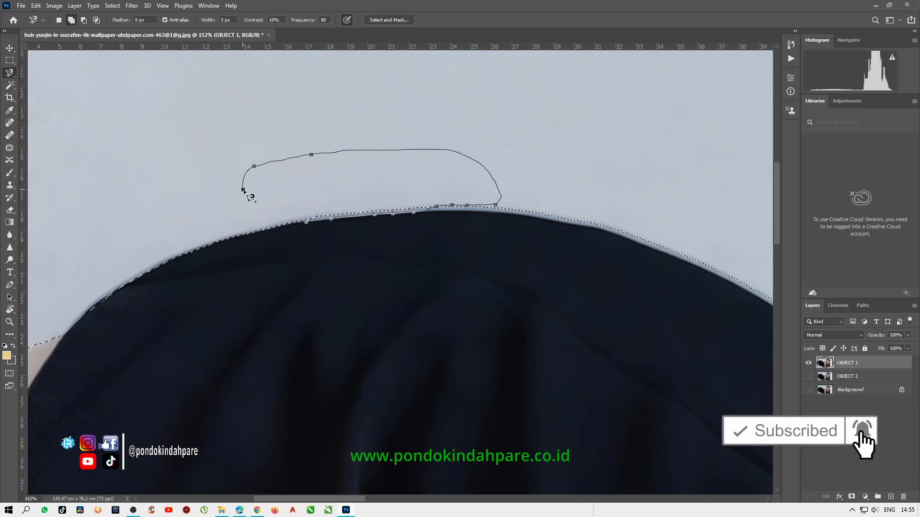
key(Escape)
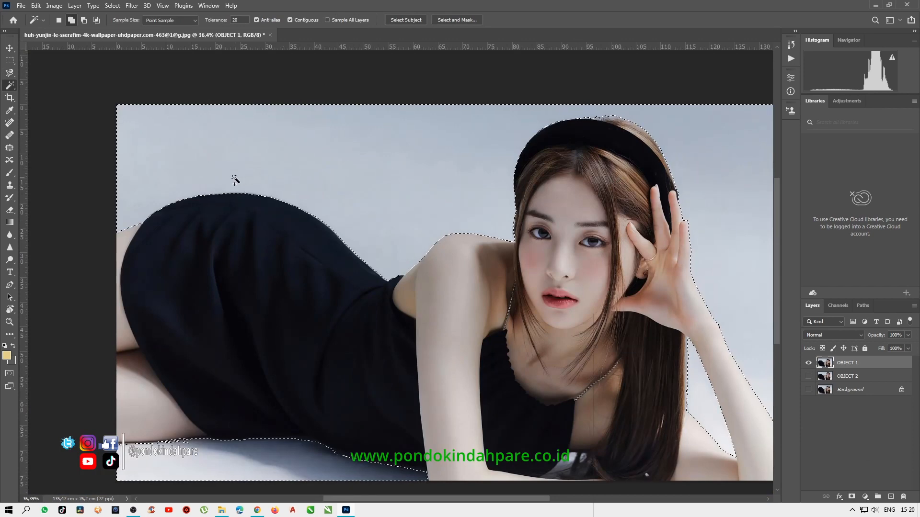
Step: Examine the selection edge along the dress and the commands available for modifying a selection
scroll(246, 196, up, 5)
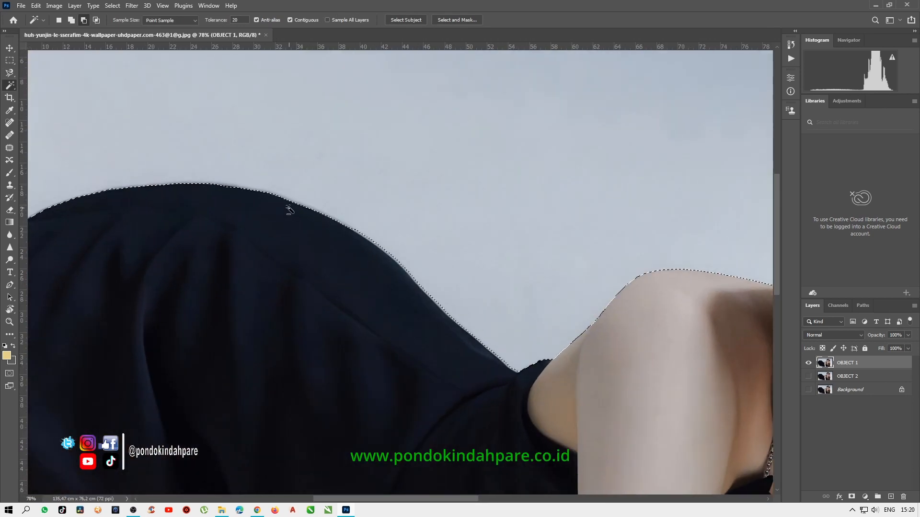
scroll(374, 249, up, 2)
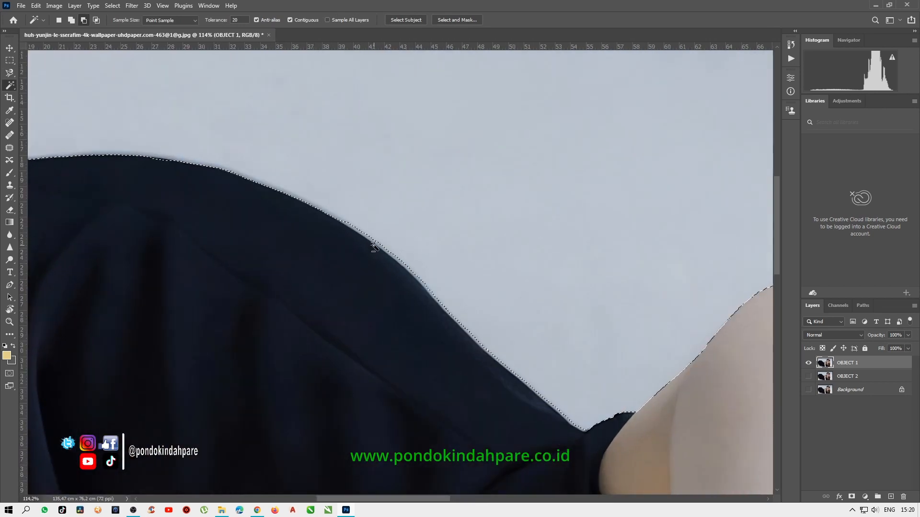
scroll(374, 248, down, 6)
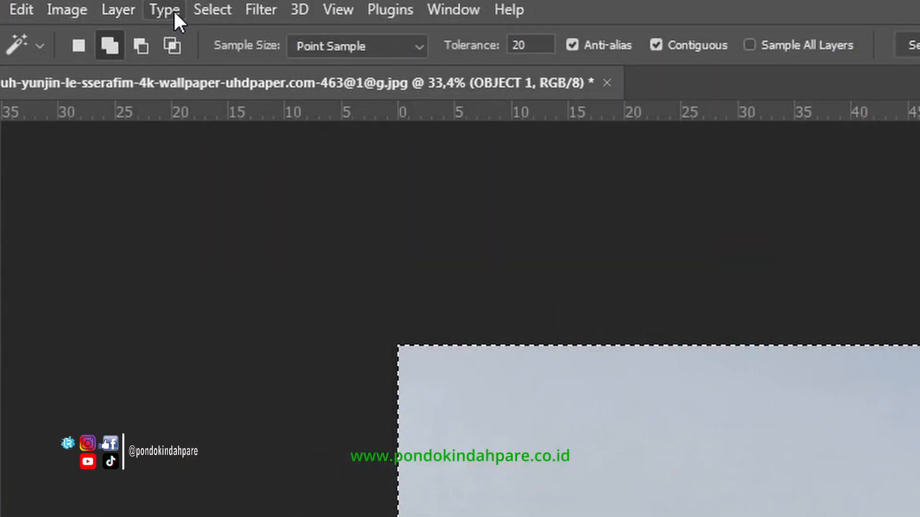
click(229, 12)
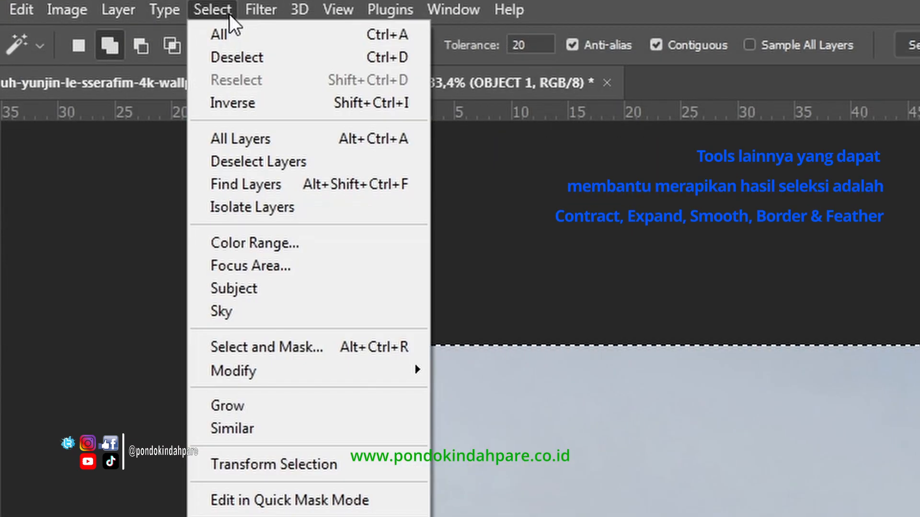
mouse_move(314, 374)
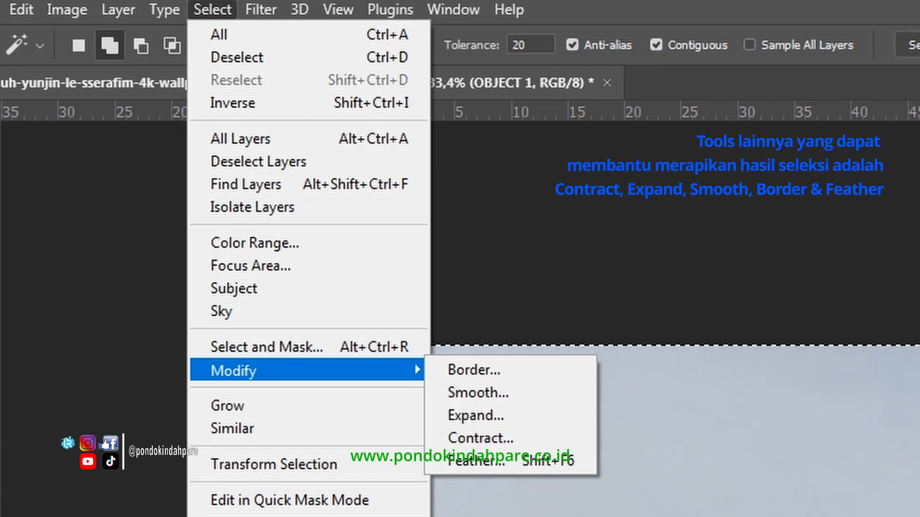
click(429, 217)
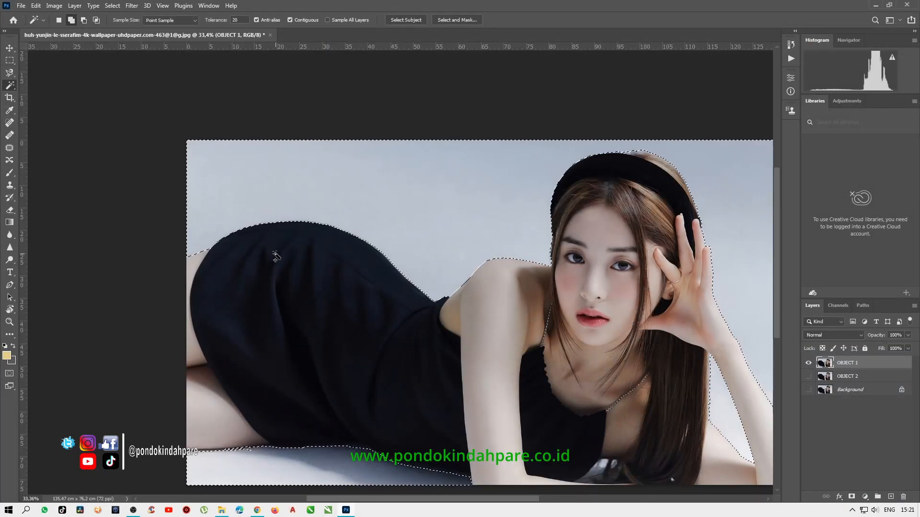
Step: Expand the backdrop selection by 2 pixels, without applying the effect at the canvas bounds
scroll(279, 259, up, 3)
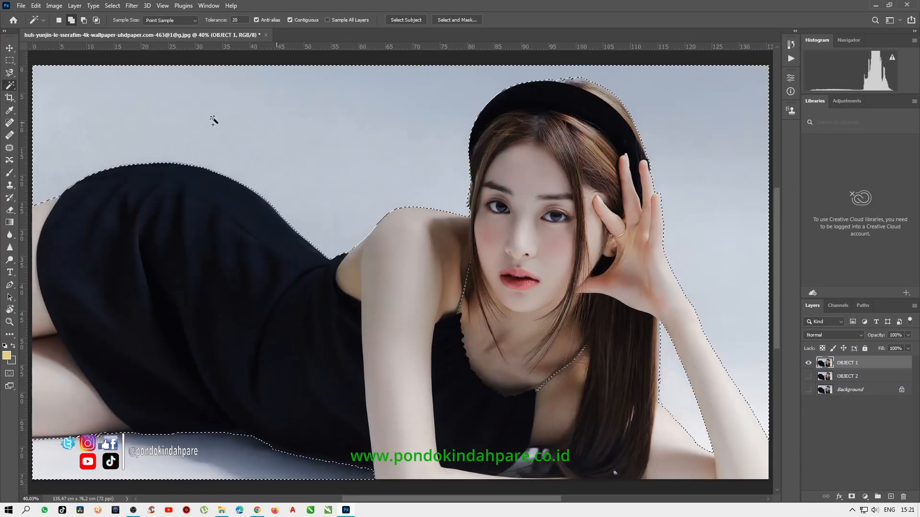
scroll(188, 165, up, 2)
scroll(186, 167, up, 3)
scroll(353, 246, up, 4)
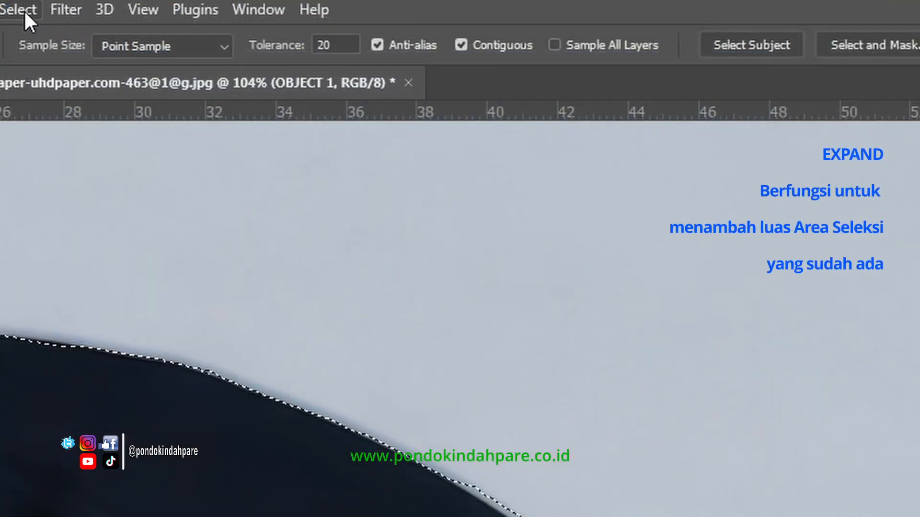
click(114, 5)
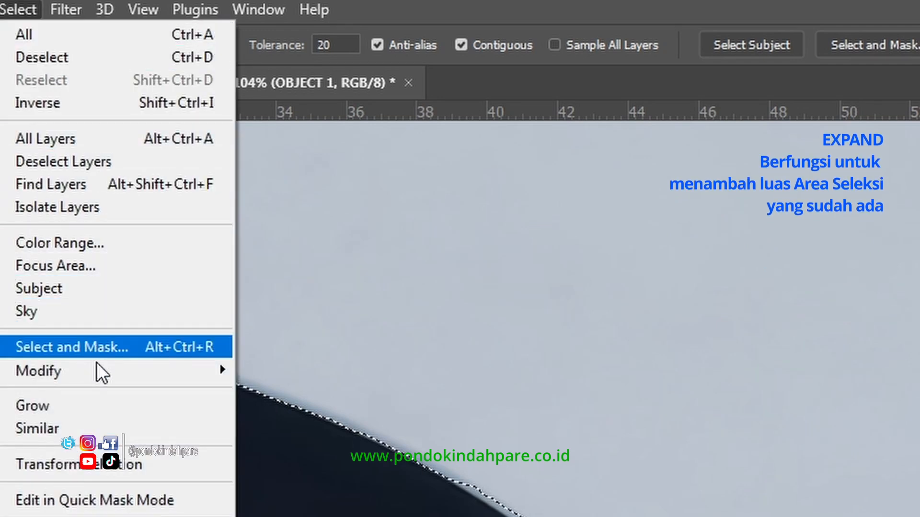
mouse_move(118, 375)
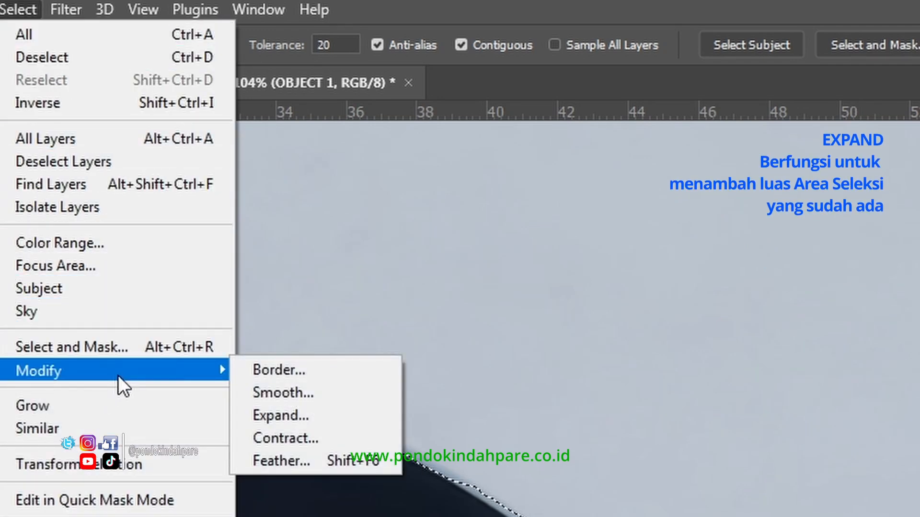
click(349, 416)
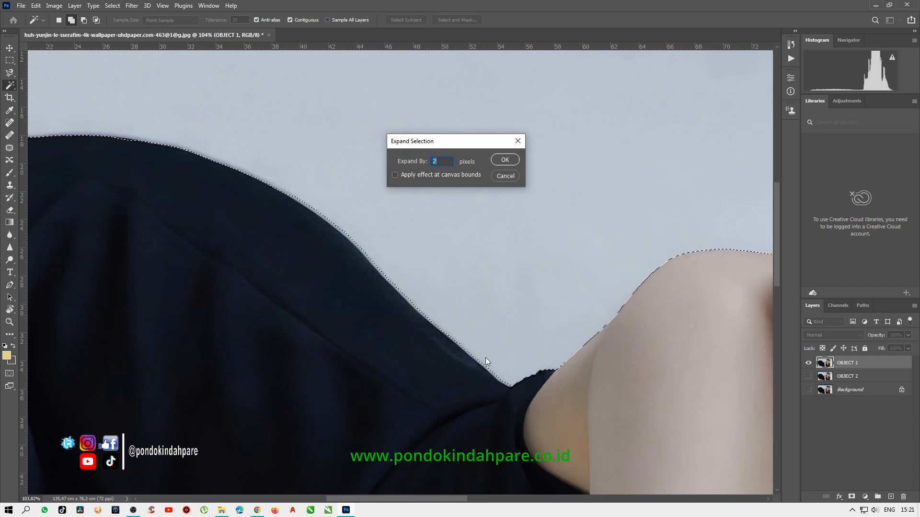
click(508, 160)
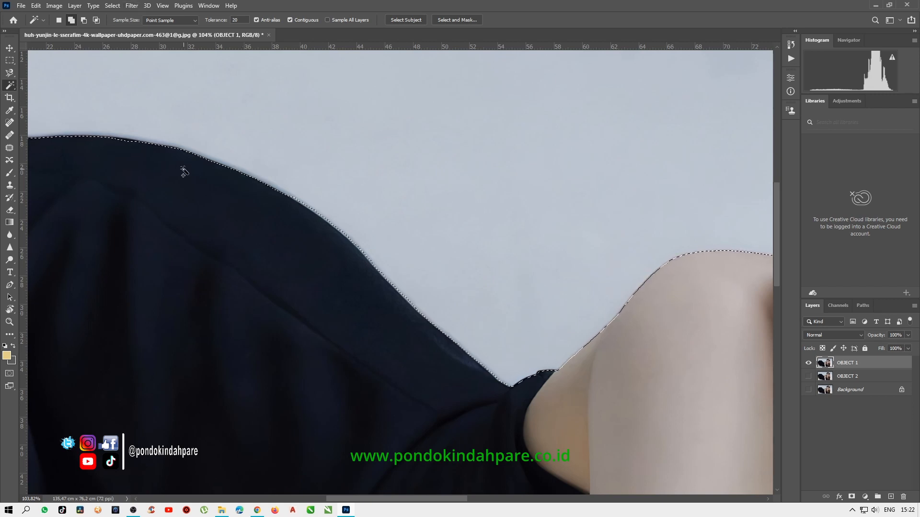
Step: Feather the backdrop selection and delete the selected backdrop from the OBJECT 1 layer
click(113, 6)
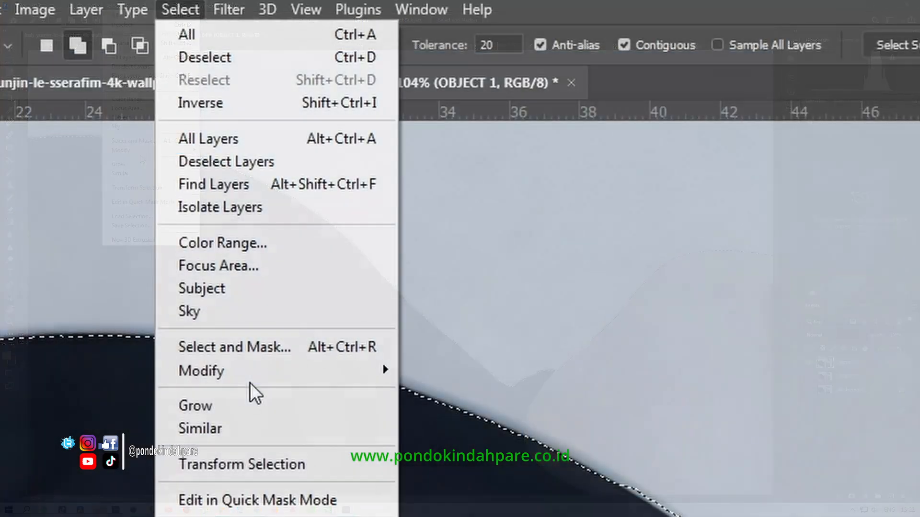
mouse_move(145, 149)
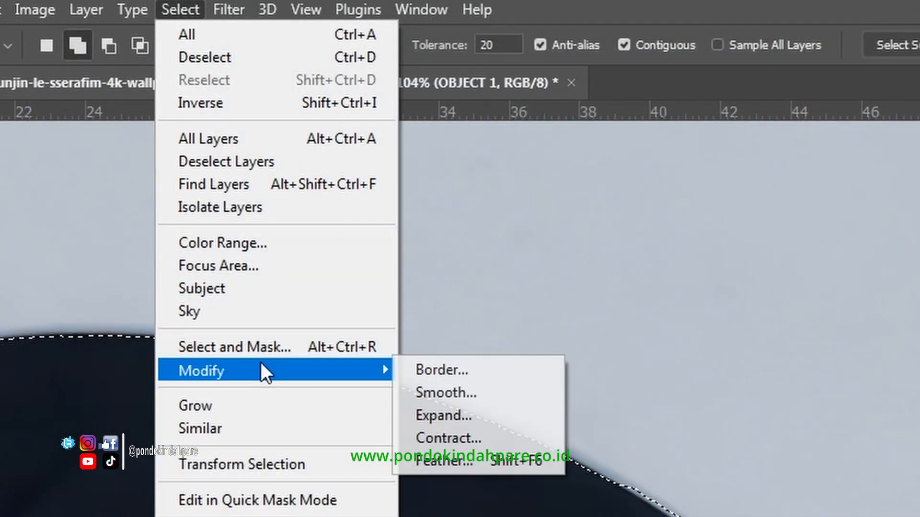
click(475, 459)
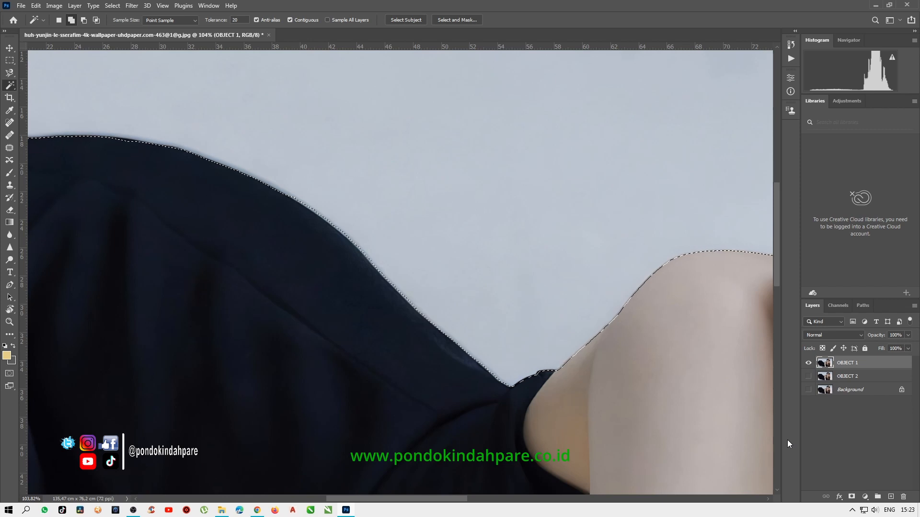
key(Delete)
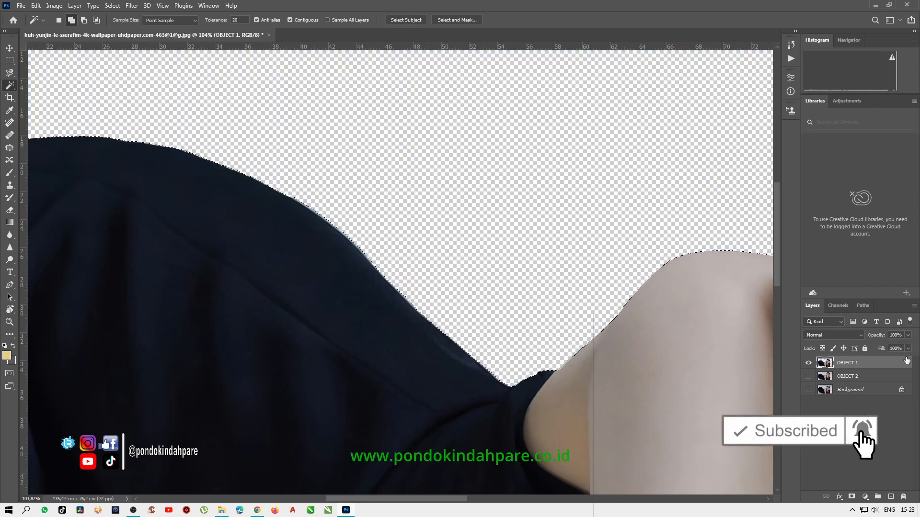
Step: Hide the OBJECT 1 layer, then show OBJECT 2 and make it the active layer
click(808, 365)
click(808, 378)
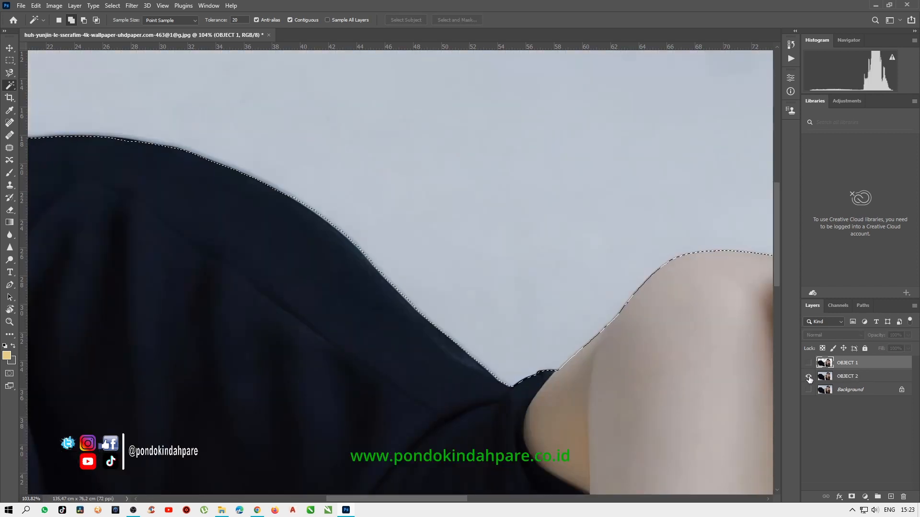
click(852, 379)
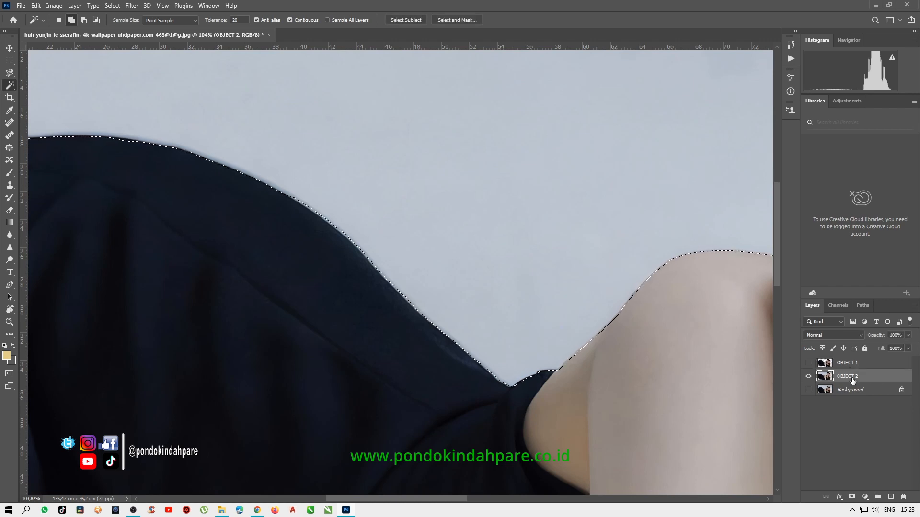
Step: Feather the backdrop selection on OBJECT 2 with a radius of 3 pixels
click(114, 5)
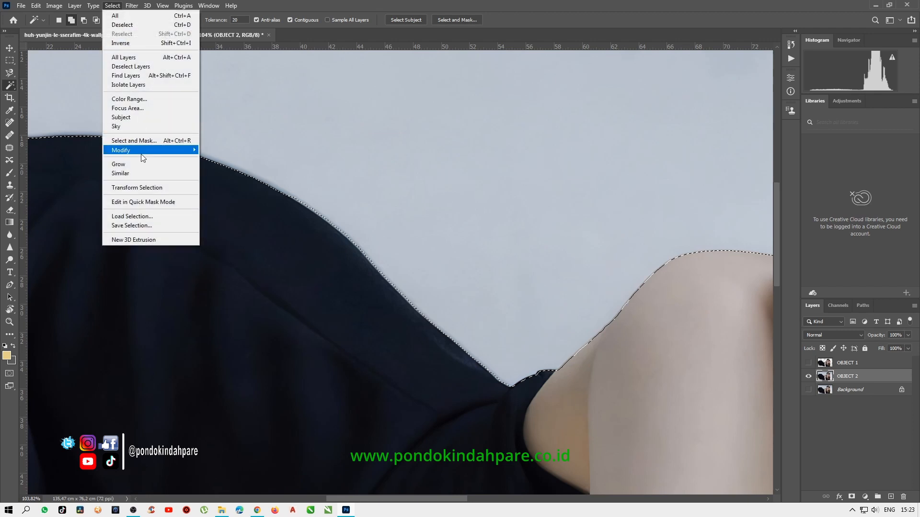
mouse_move(142, 153)
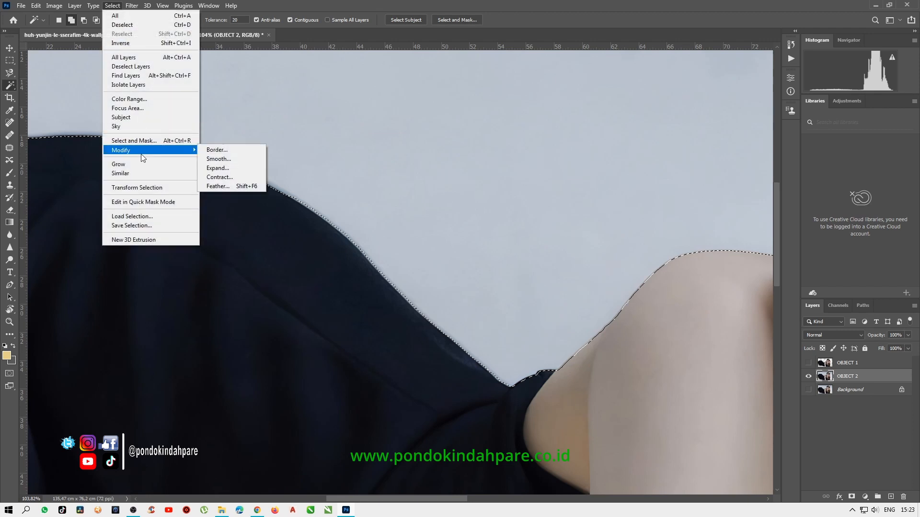
click(228, 184)
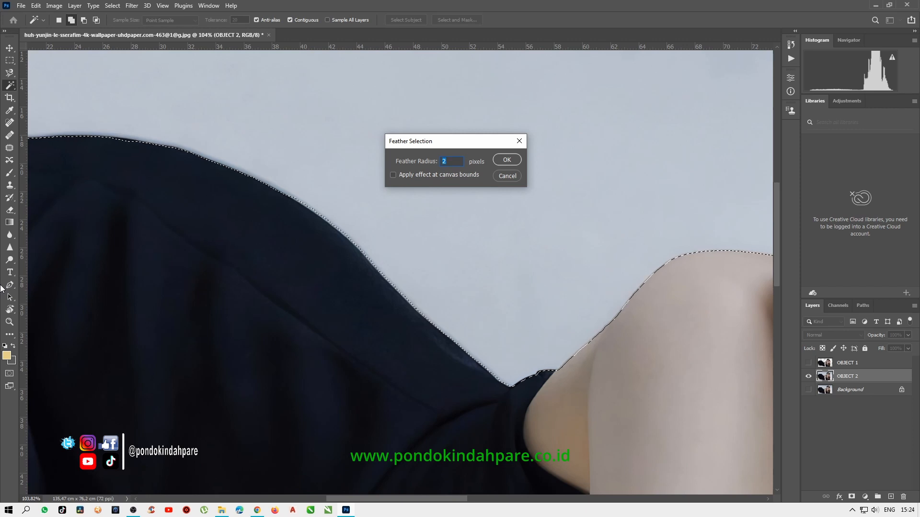
text(3)
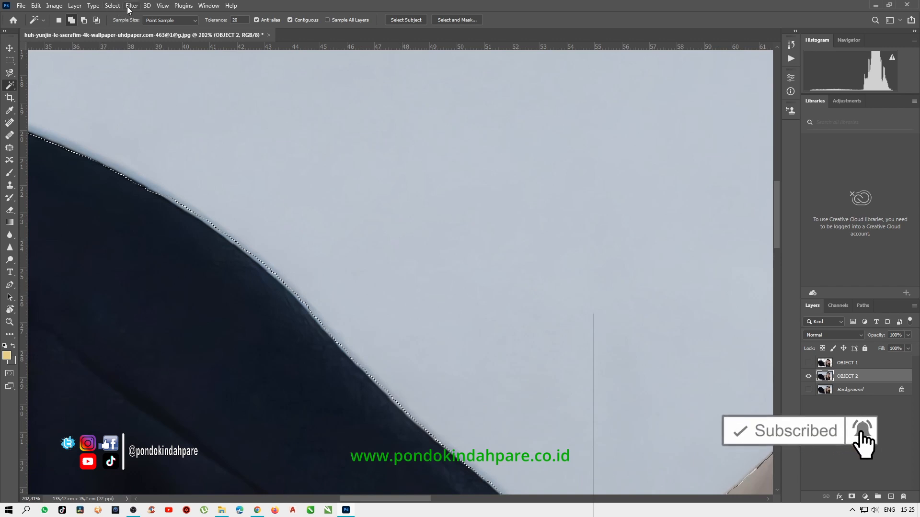
Step: Feather the backdrop selection again, this time with a radius of 5 pixels and without applying the effect at the canvas bounds
click(112, 6)
mouse_move(158, 150)
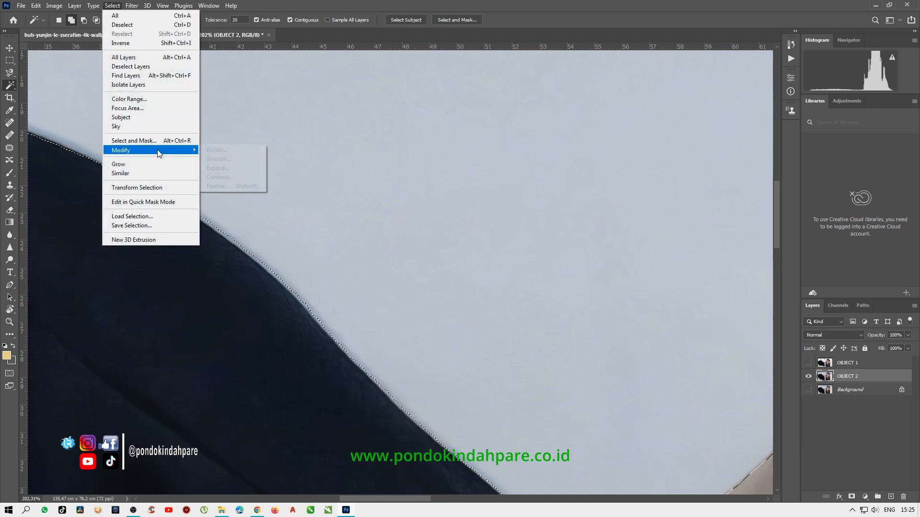
click(233, 186)
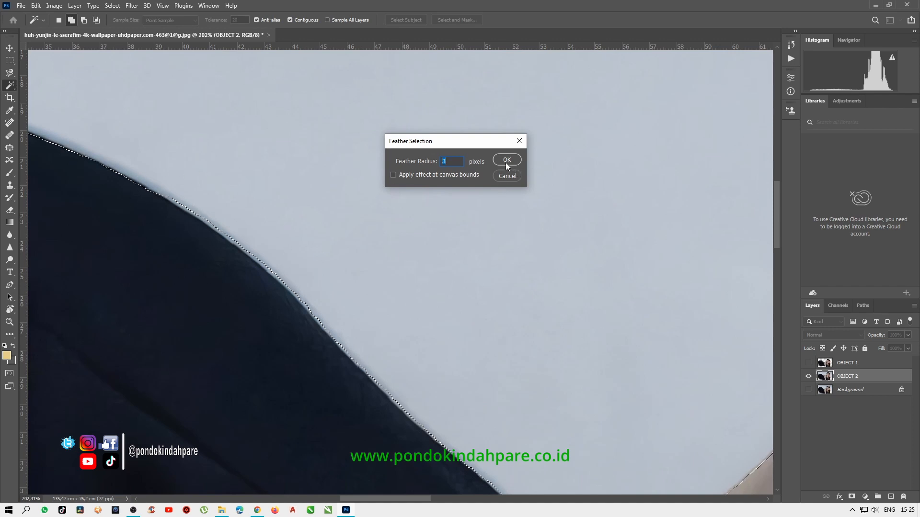
click(452, 159)
text(5)
click(506, 160)
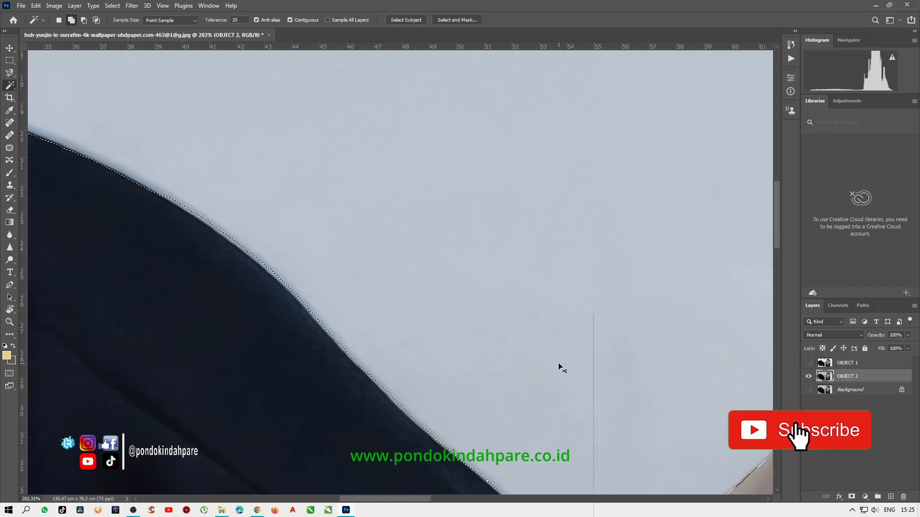
Step: Repeat the 5-pixel feather on the backdrop selection around the dress and shoulder
drag(501, 359, 386, 239)
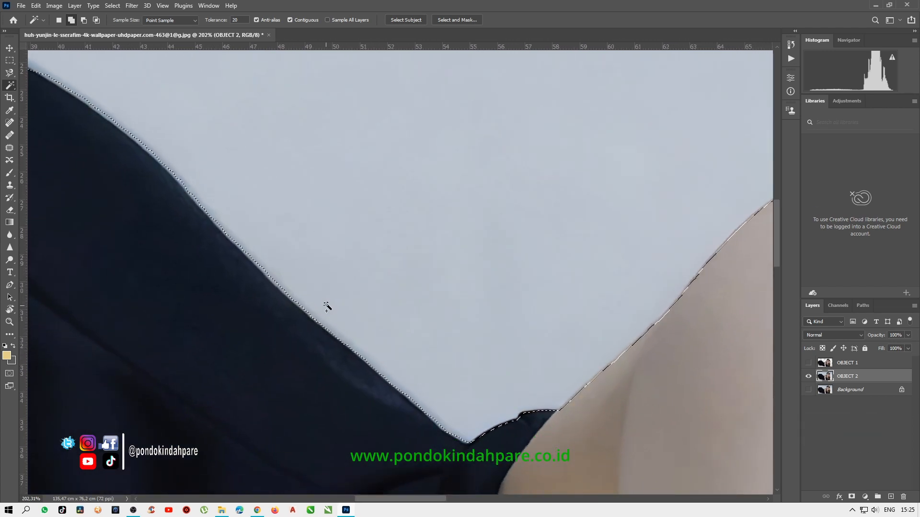
click(114, 6)
mouse_move(156, 150)
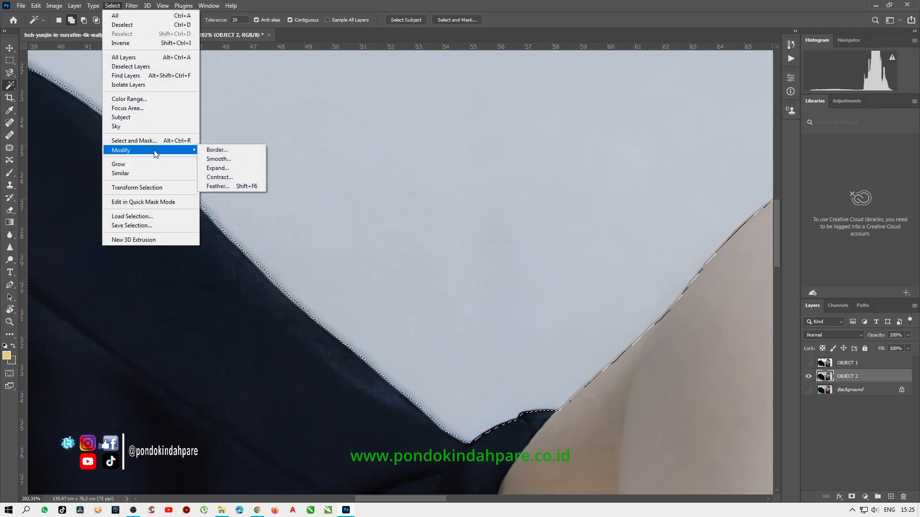
click(252, 185)
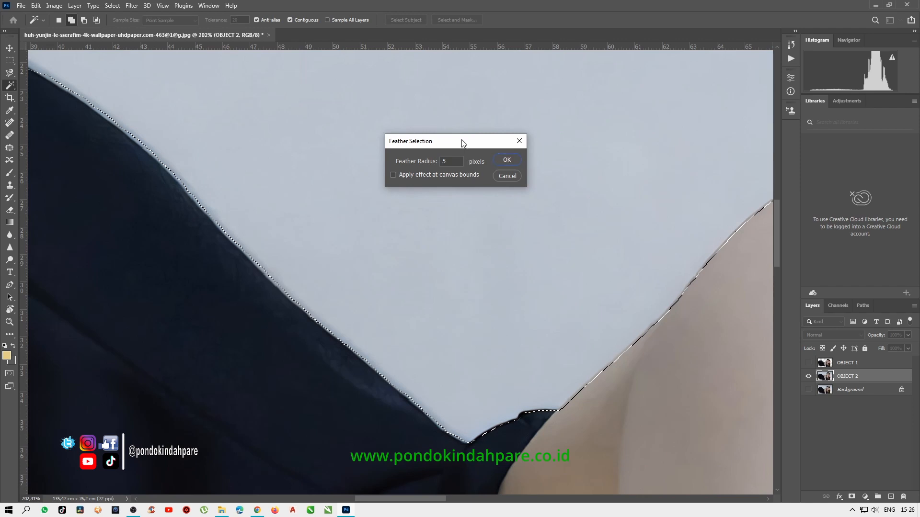
click(507, 159)
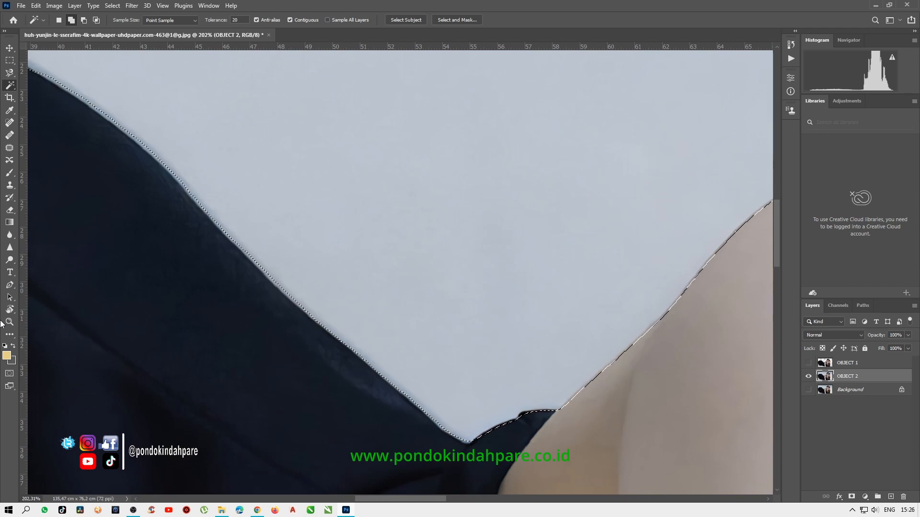
Step: Try deleting the feathered backdrop from the OBJECT 2 layer, and undo the deletion
key(Delete)
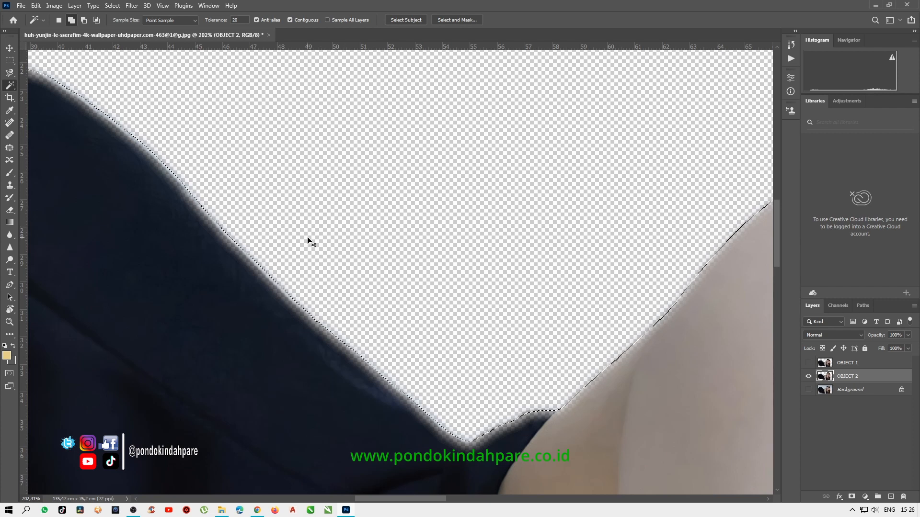
key(ctrl+z)
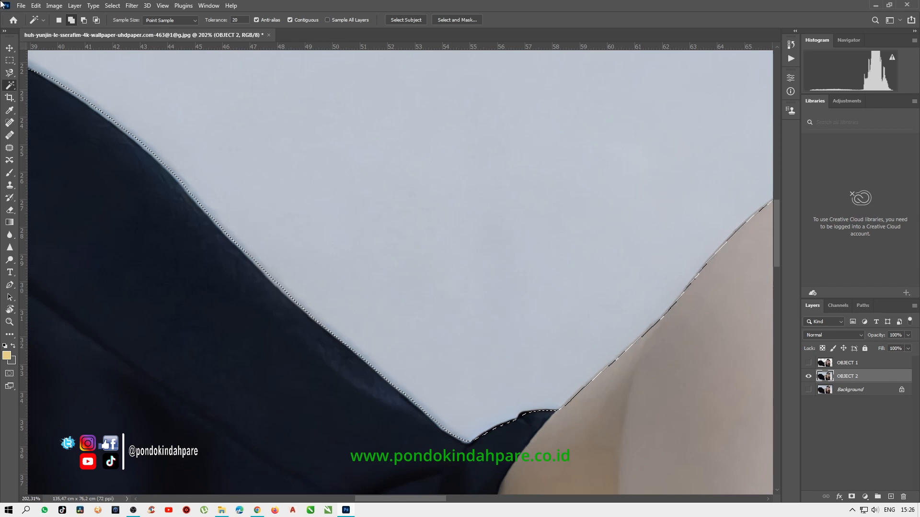
Step: Feather the selection by another 3 pixels and delete the selected backdrop from the OBJECT 2 layer
click(114, 8)
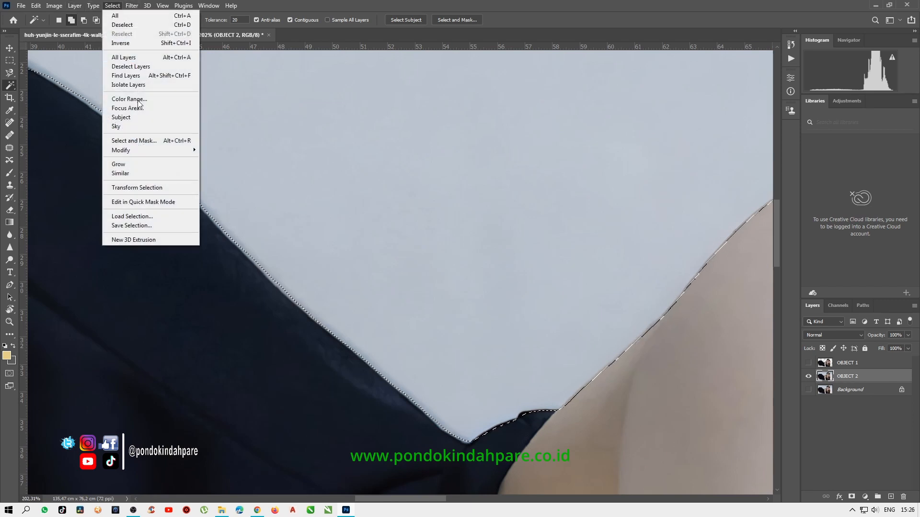
mouse_move(151, 154)
click(250, 186)
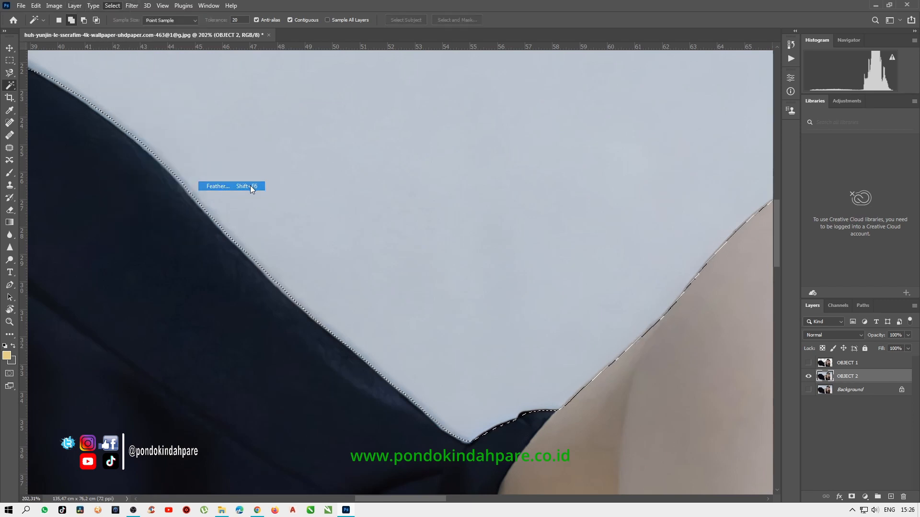
text(3)
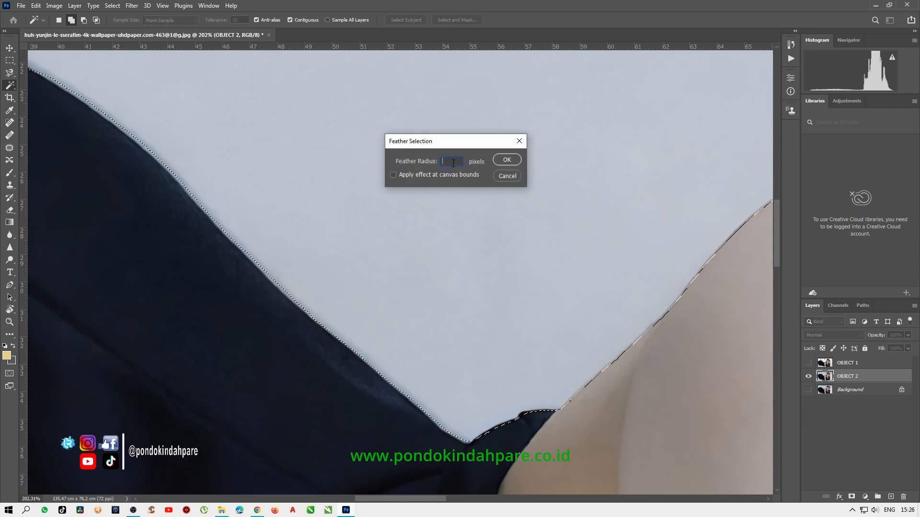
click(507, 161)
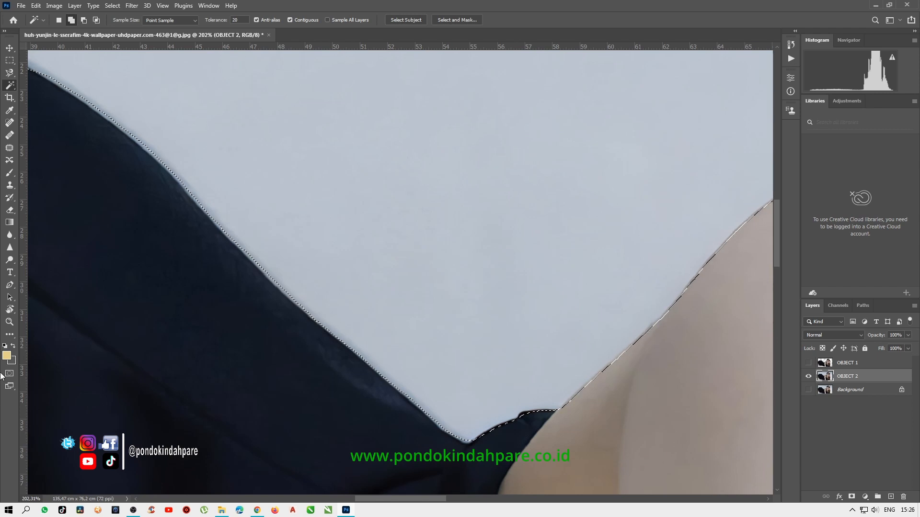
key(Delete)
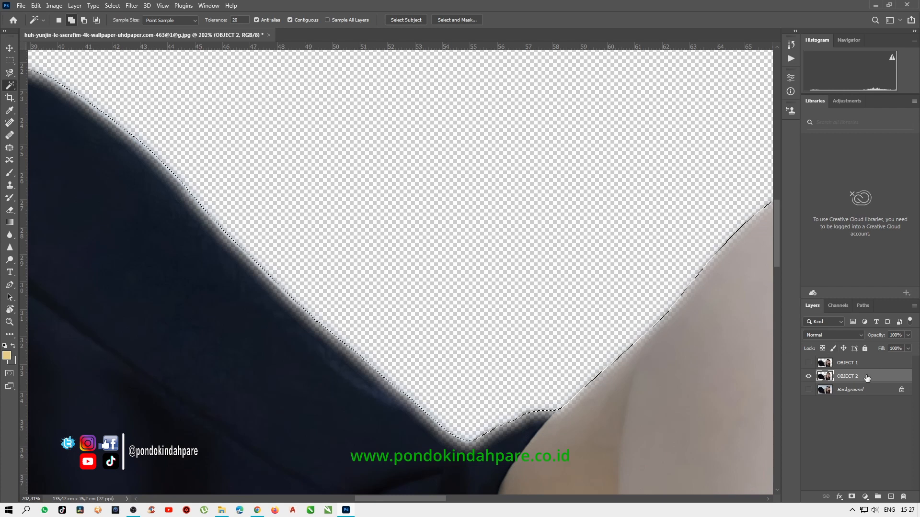
Step: Compare the cutout edges of the two layers by showing and hiding OBJECT 1, and view the whole image with only OBJECT 2
click(853, 391)
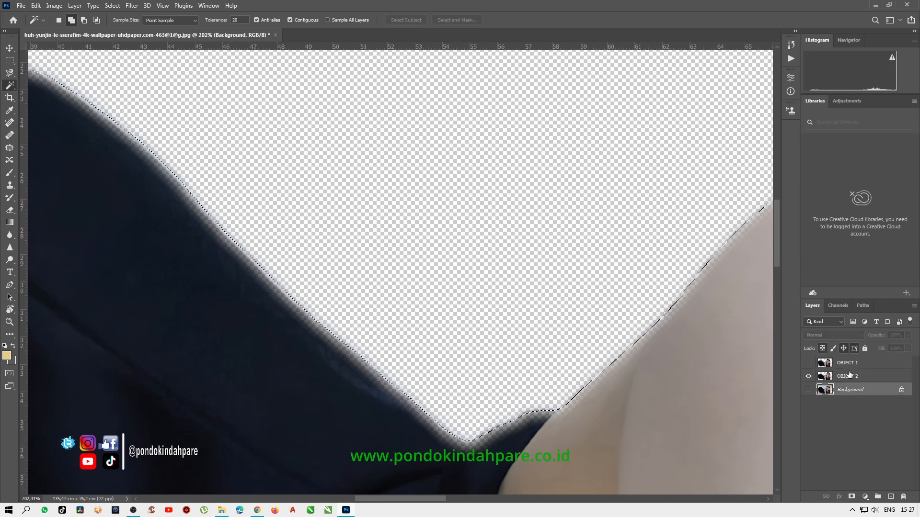
click(808, 364)
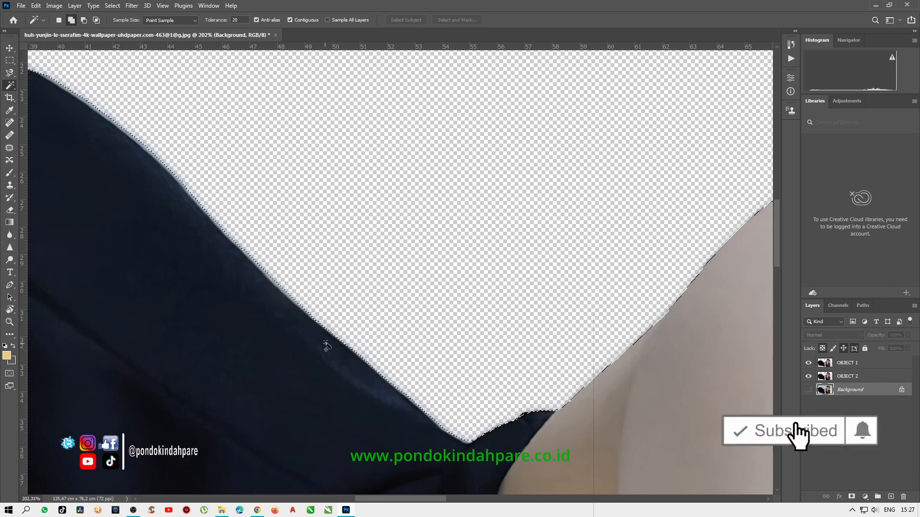
click(808, 363)
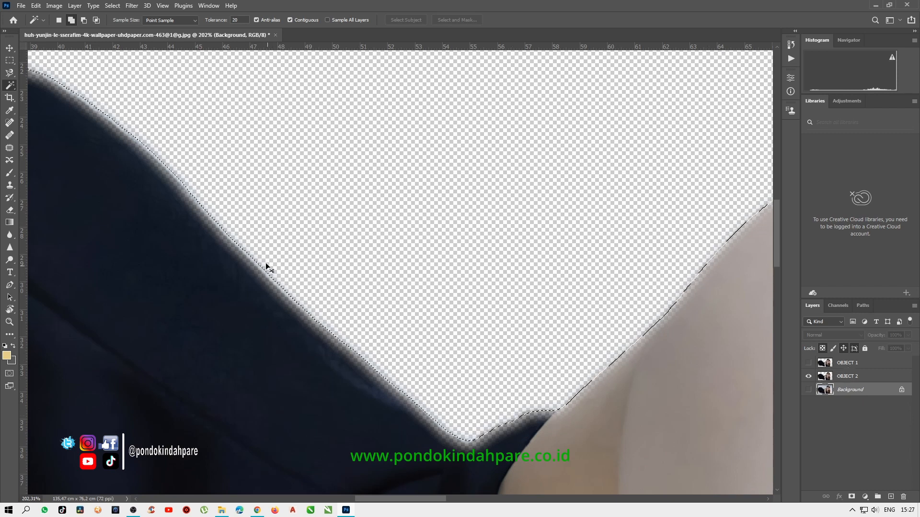
scroll(263, 261, right, 2)
key(ctrl+0)
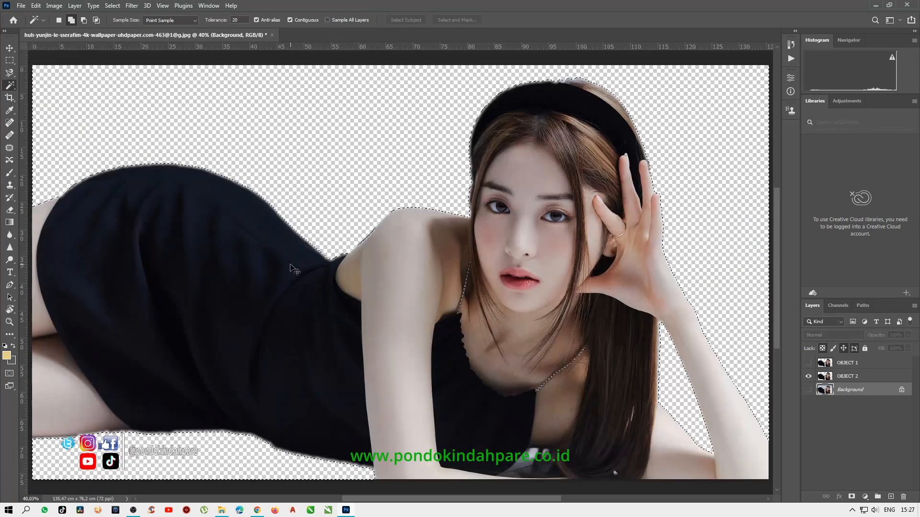
Step: Clear the selection and add a new empty layer directly above the Background layer
click(852, 377)
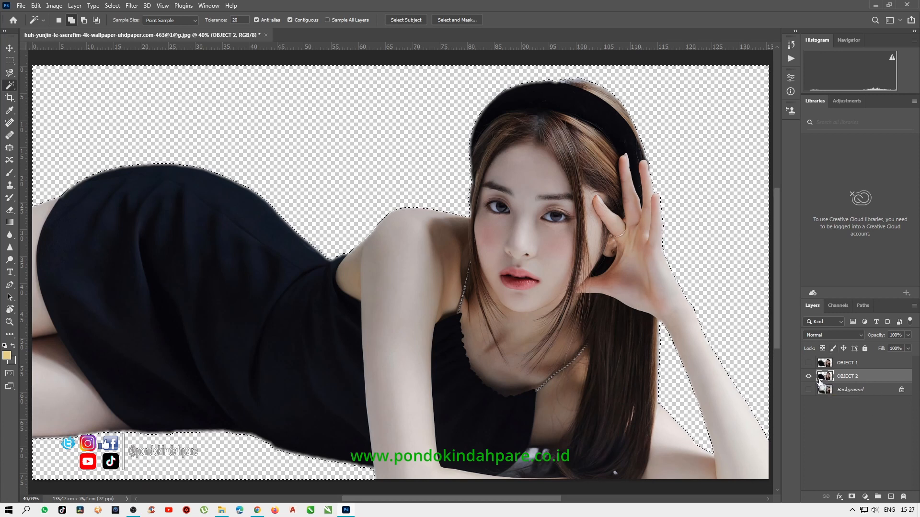
key(ctrl+d)
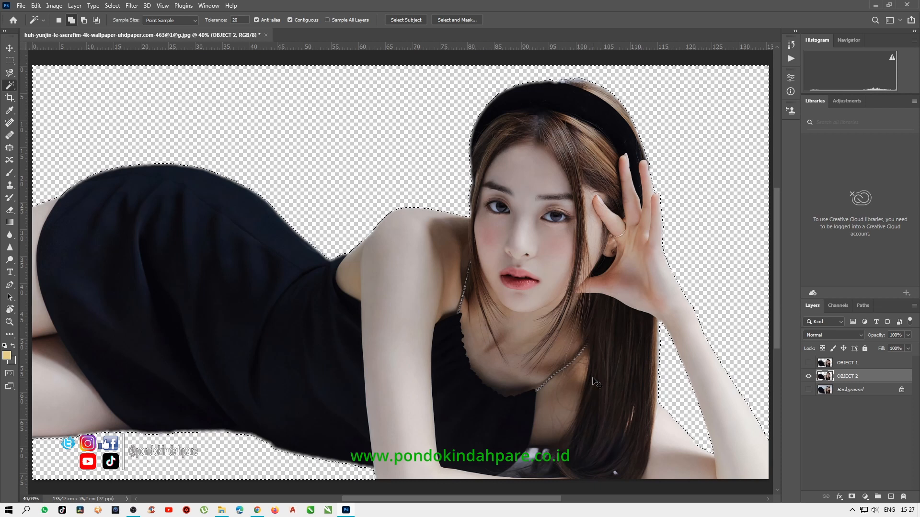
click(847, 392)
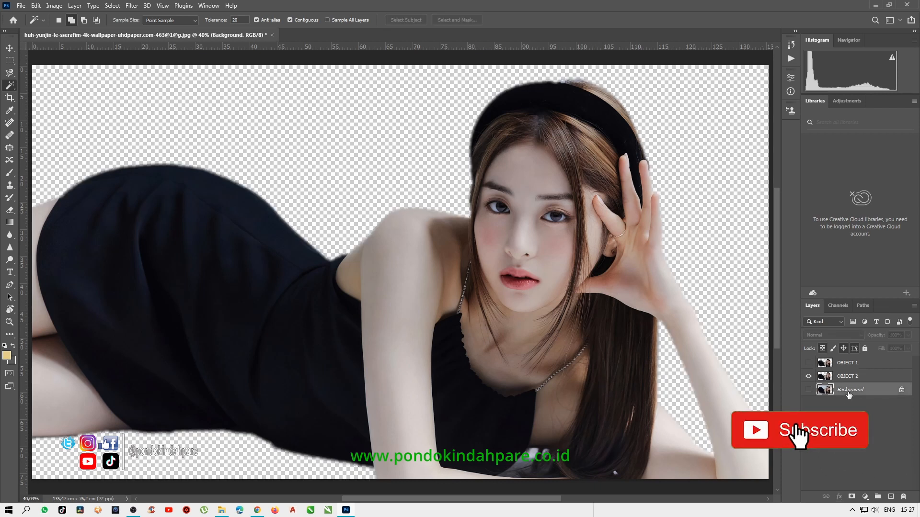
click(891, 497)
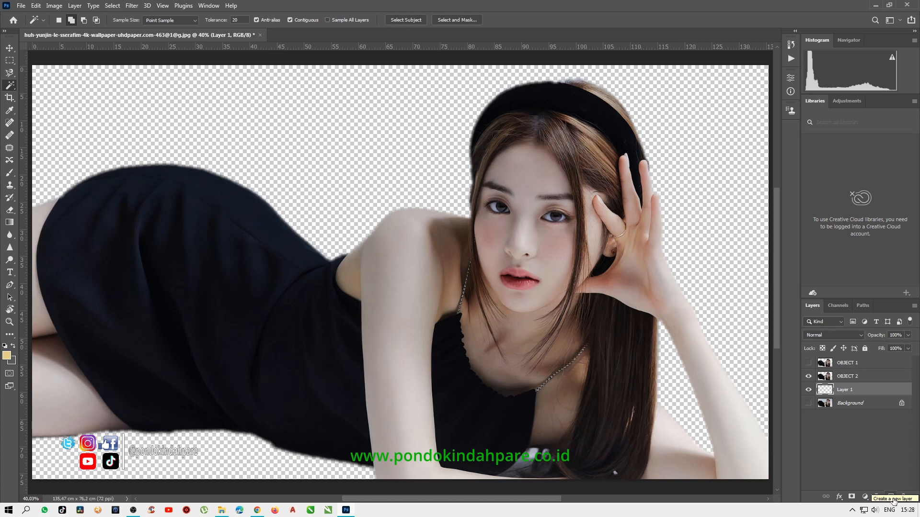
Step: Add a Gradient Fill behind the OBJECT 2 cutout and pick the gold gradient preset listed below the Neutrals group
click(865, 497)
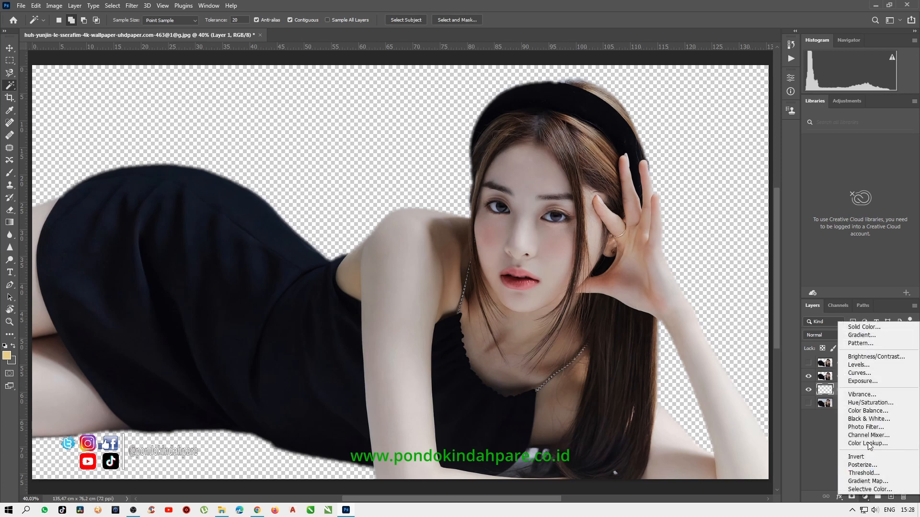
click(871, 335)
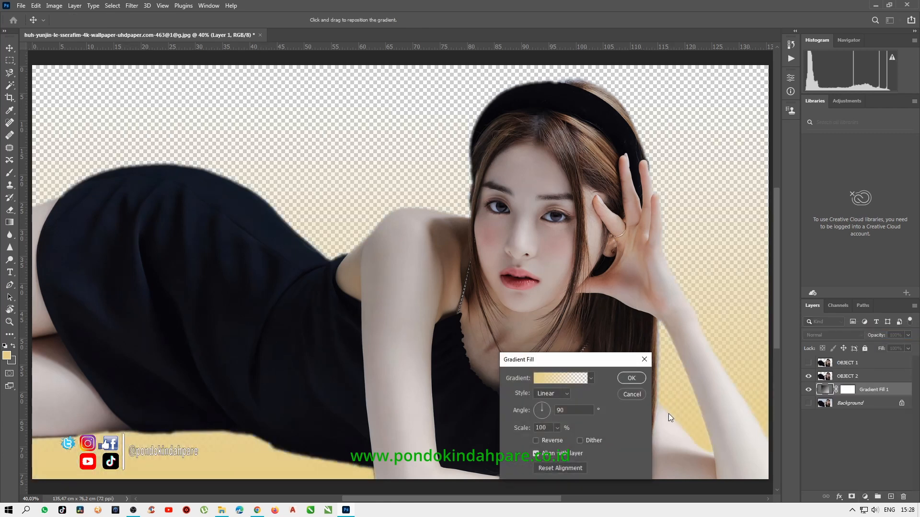
click(592, 379)
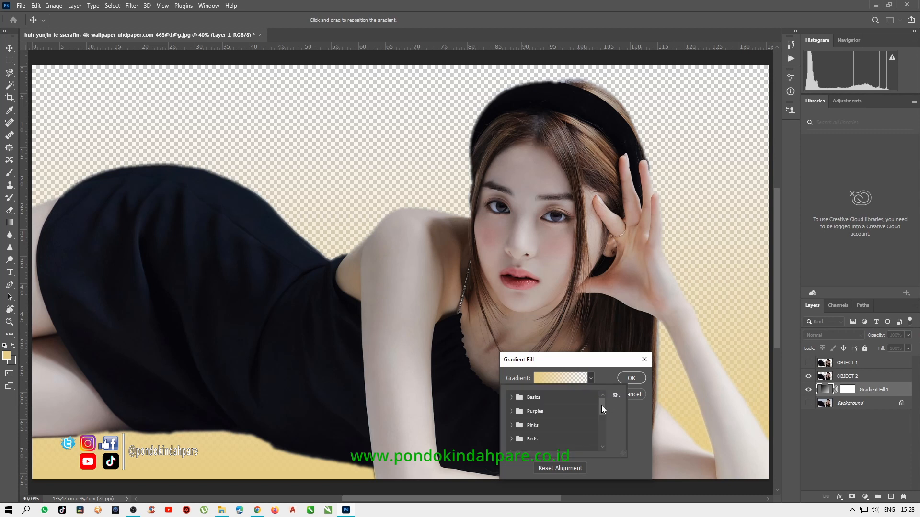
drag(602, 405, 603, 442)
click(512, 444)
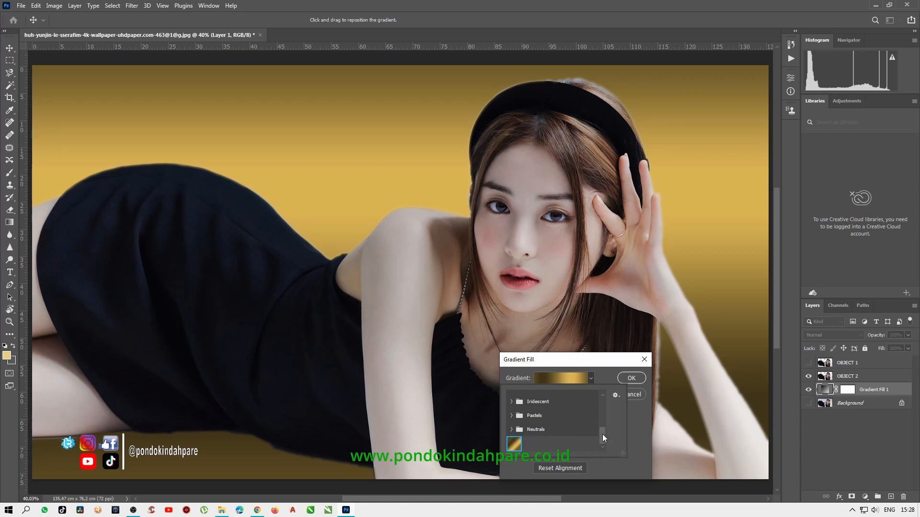
Step: Change the Gradient Fill to the cyan-to-magenta preset from the Purples group and apply it
drag(603, 434, 610, 407)
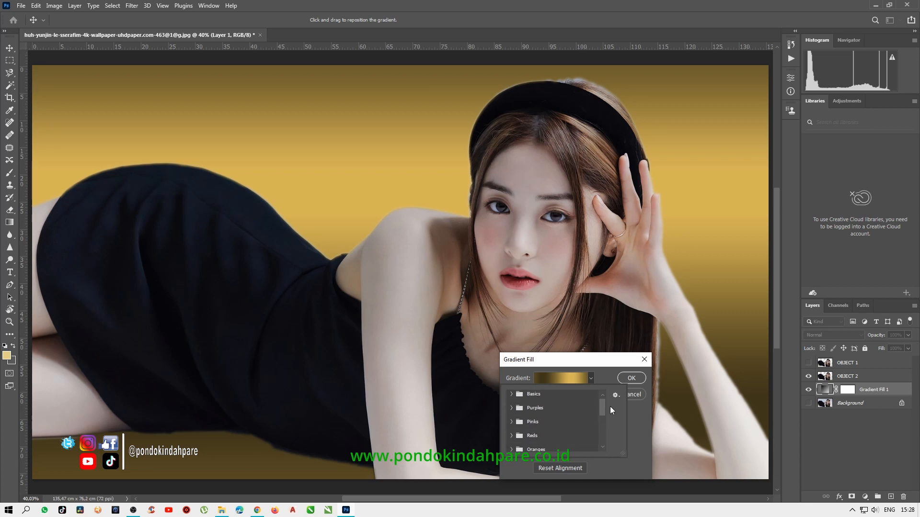
click(509, 409)
click(511, 409)
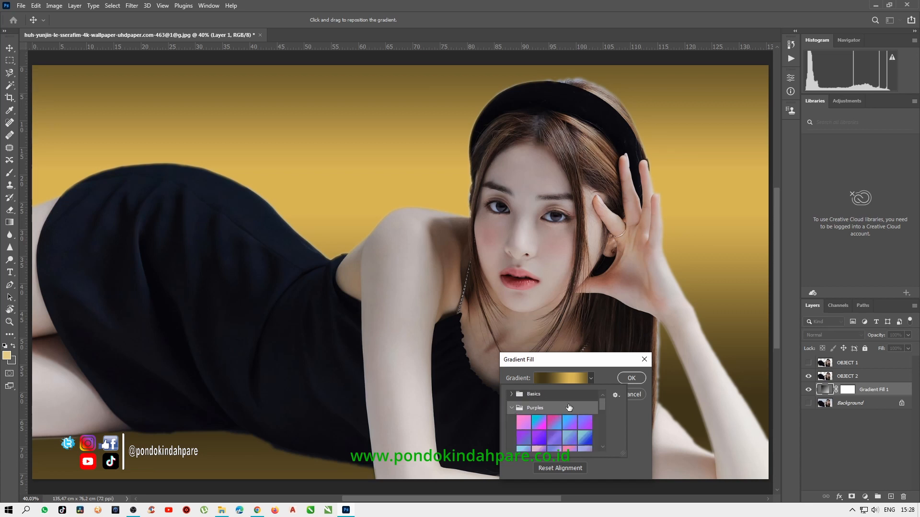
click(526, 424)
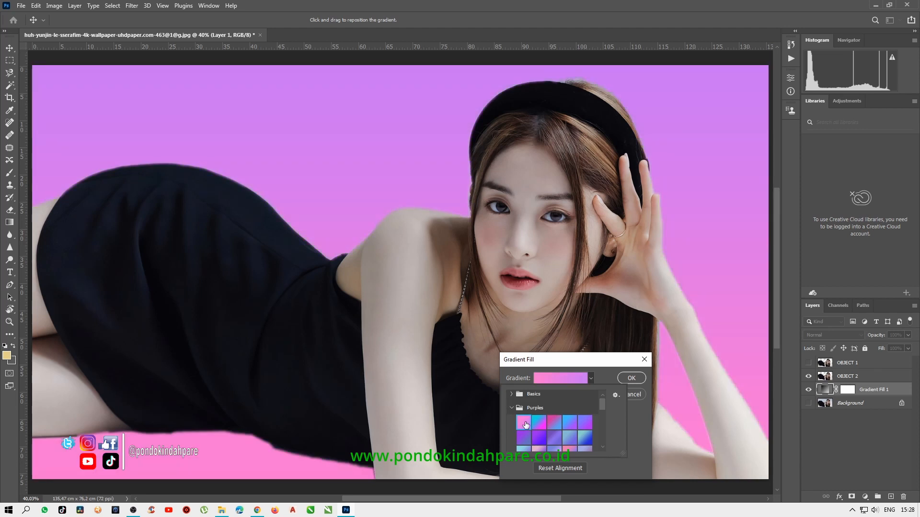
click(544, 428)
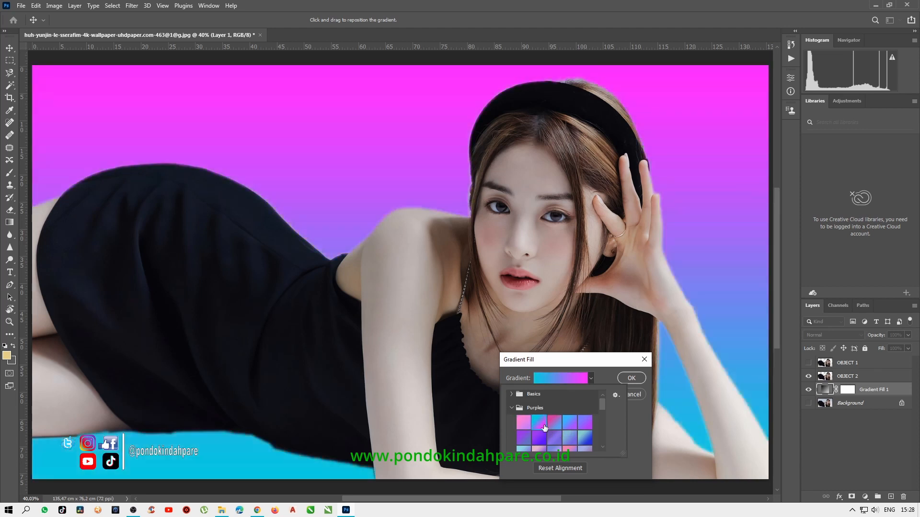
click(633, 378)
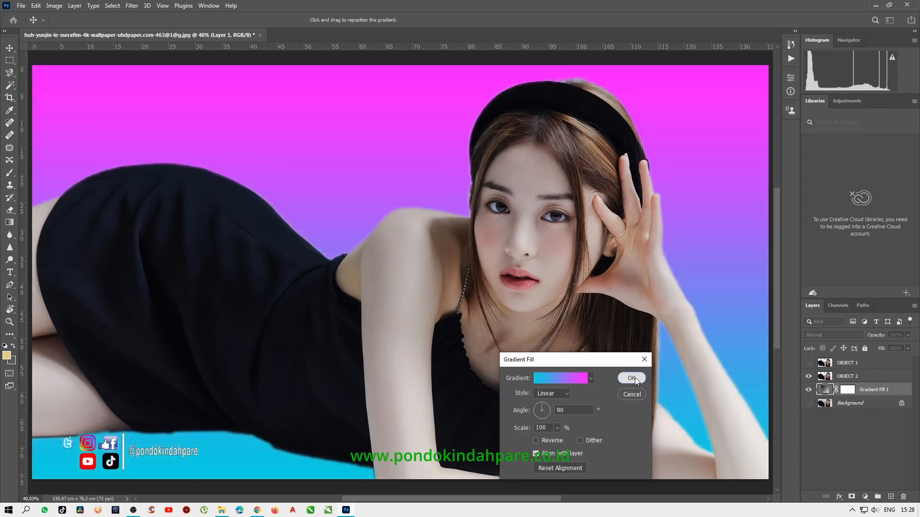
Step: Confirm the cyan-to-magenta Gradient Fill and deselect all layers
click(634, 377)
click(850, 432)
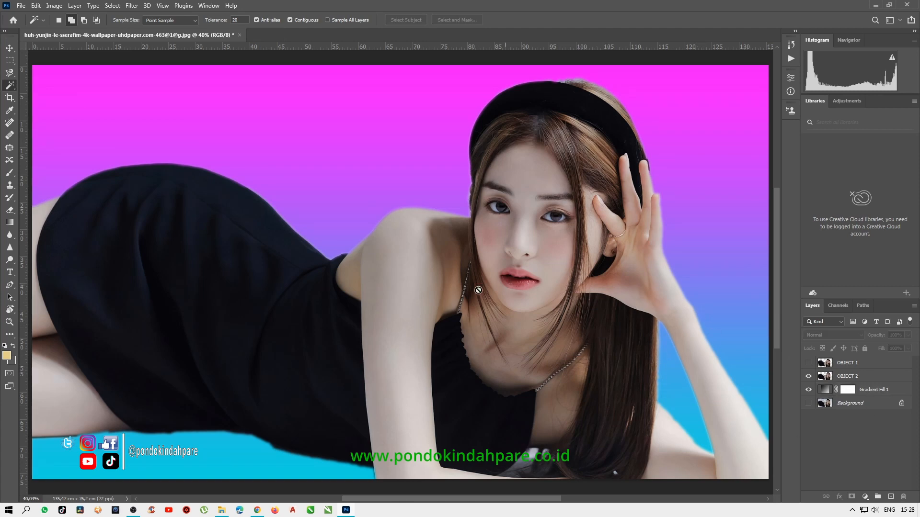
Step: Examine the feathered edges of OBJECT 2 against the gradient at 200%, along the dress, shoulder and hair
click(342, 245)
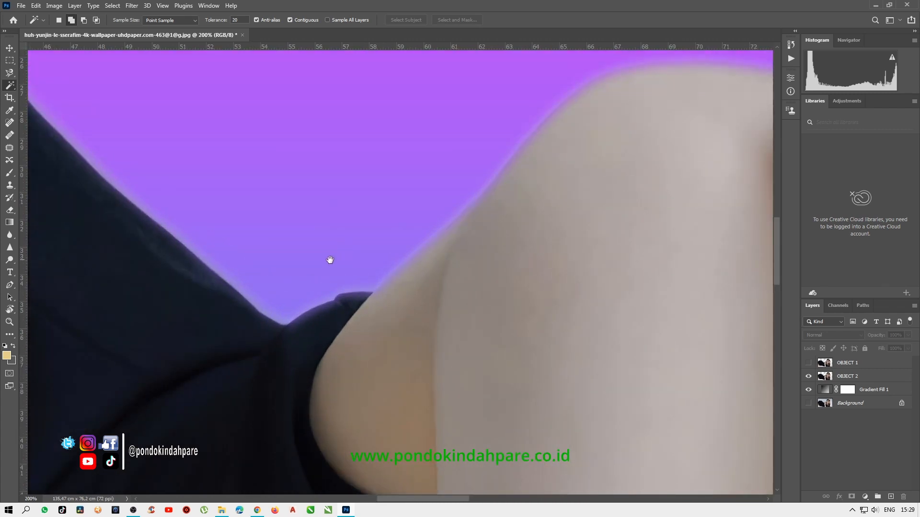
drag(330, 260, 554, 308)
drag(443, 273, 482, 330)
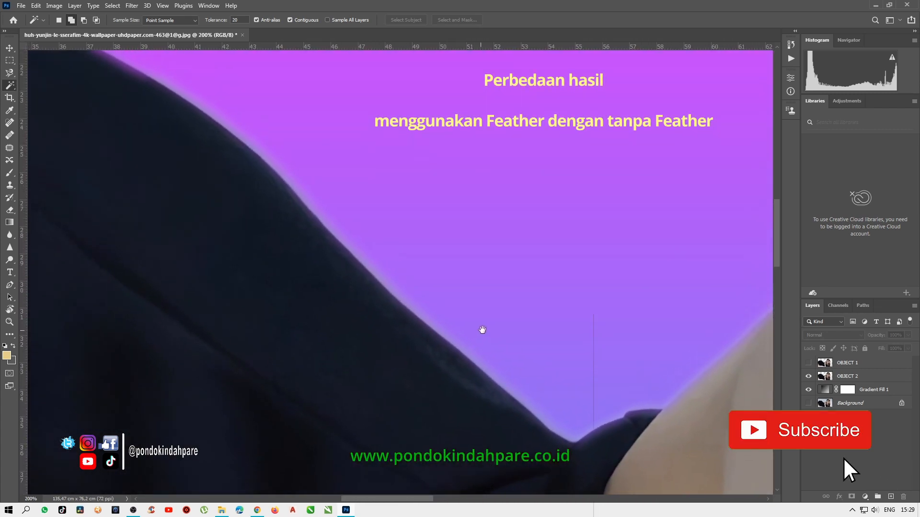
drag(395, 290, 466, 322)
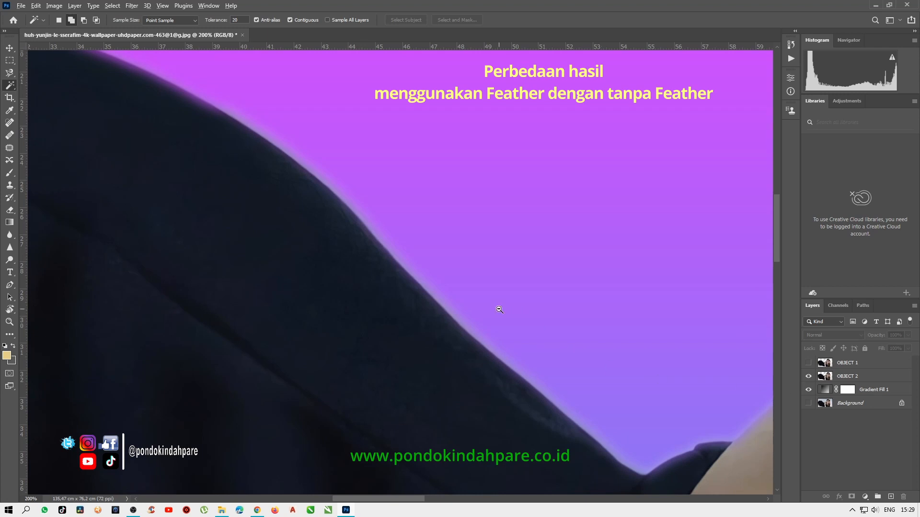
drag(605, 321, 335, 256)
mouse_move(568, 261)
mouse_down()
mouse_move(369, 345)
mouse_move(202, 331)
mouse_up()
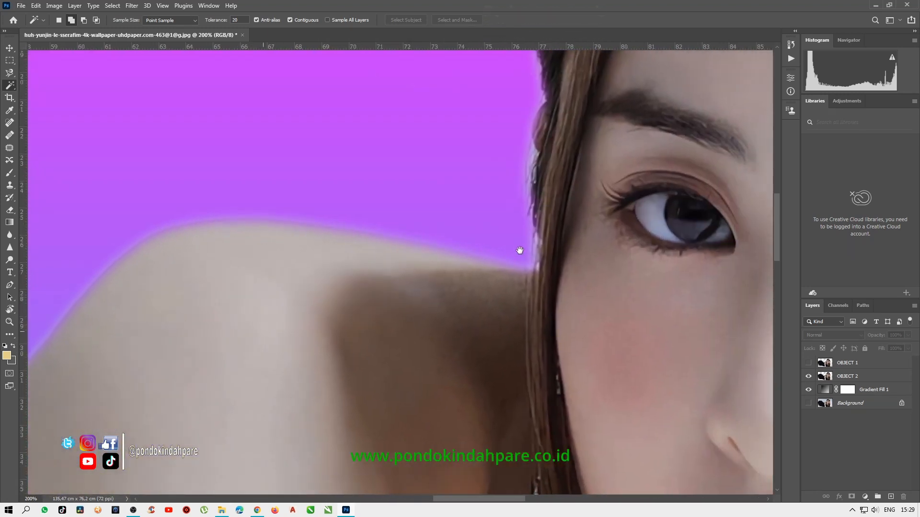
mouse_move(534, 256)
mouse_down()
mouse_move(511, 335)
mouse_move(536, 434)
mouse_up()
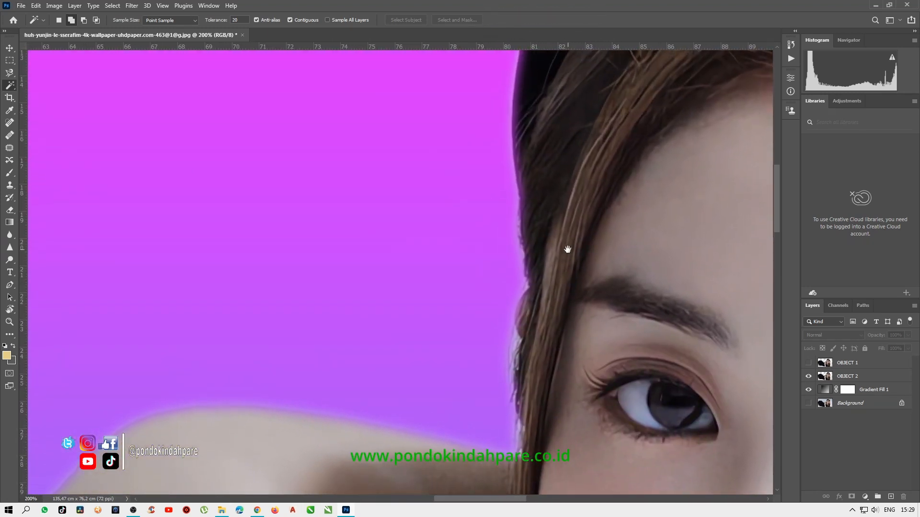
drag(567, 249, 646, 259)
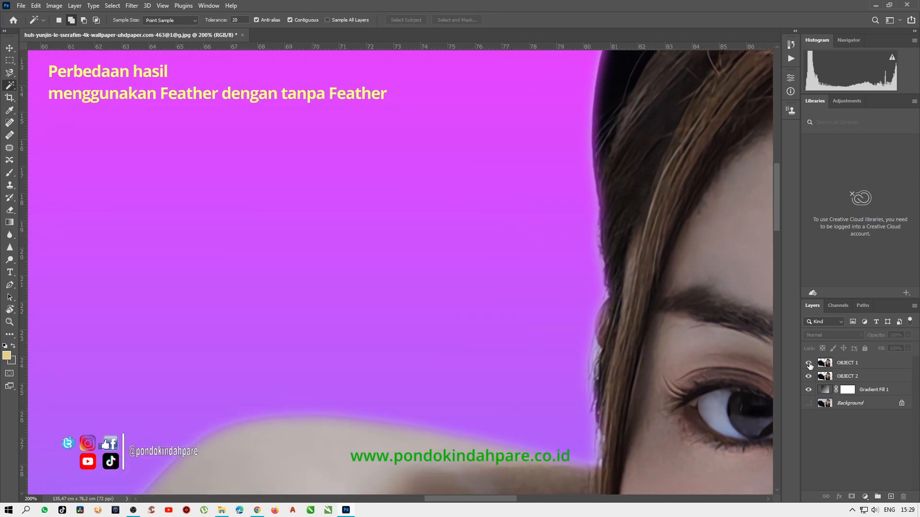
Step: Show only OBJECT 1 over the gradient and inspect its unfeathered edges from the hair and shoulder to the hip and thigh
click(809, 363)
click(809, 377)
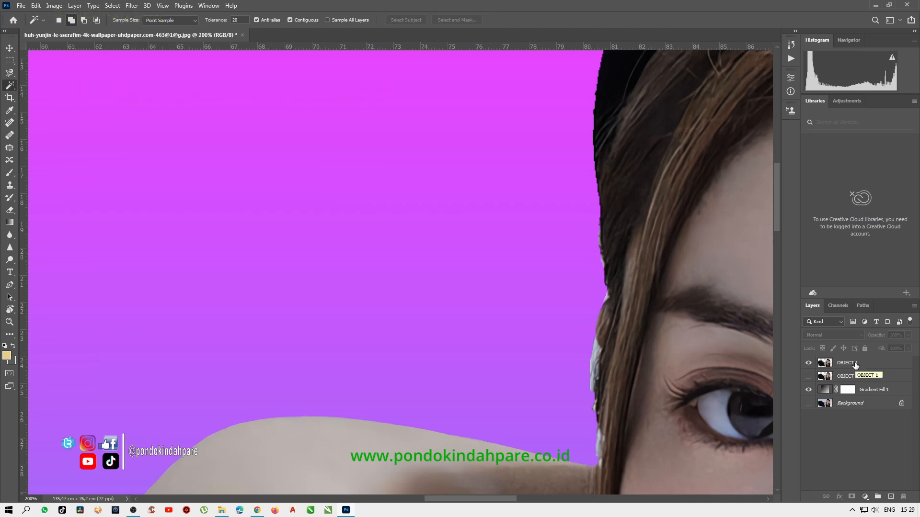
drag(425, 422, 609, 308)
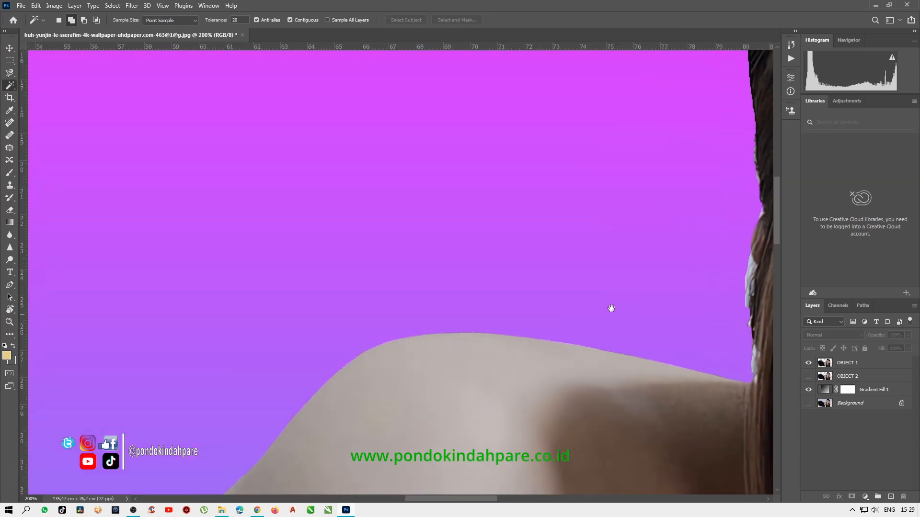
drag(411, 410, 503, 410)
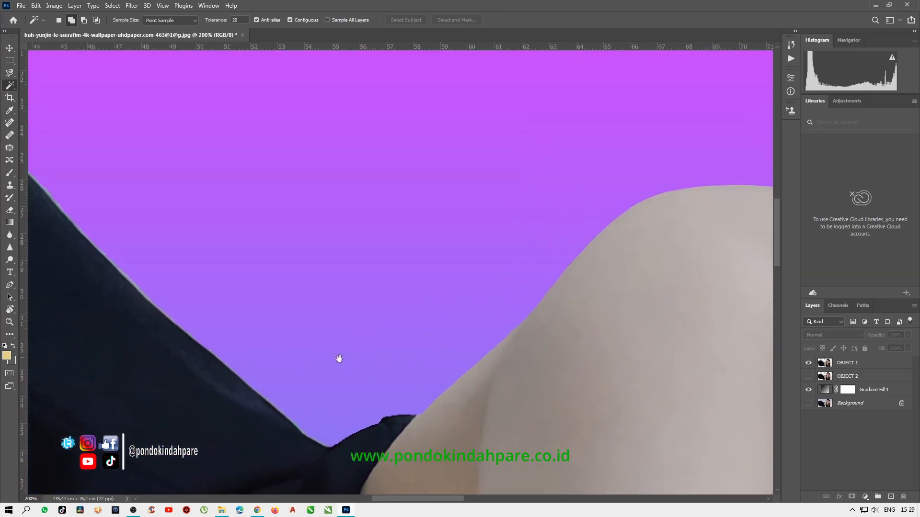
drag(339, 359, 514, 424)
drag(396, 340, 615, 419)
drag(346, 330, 551, 387)
drag(306, 378, 632, 310)
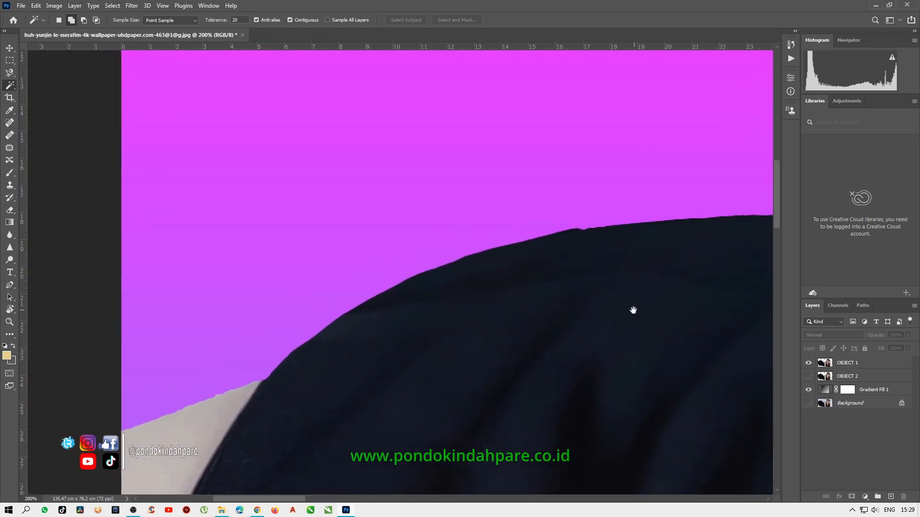
click(225, 394)
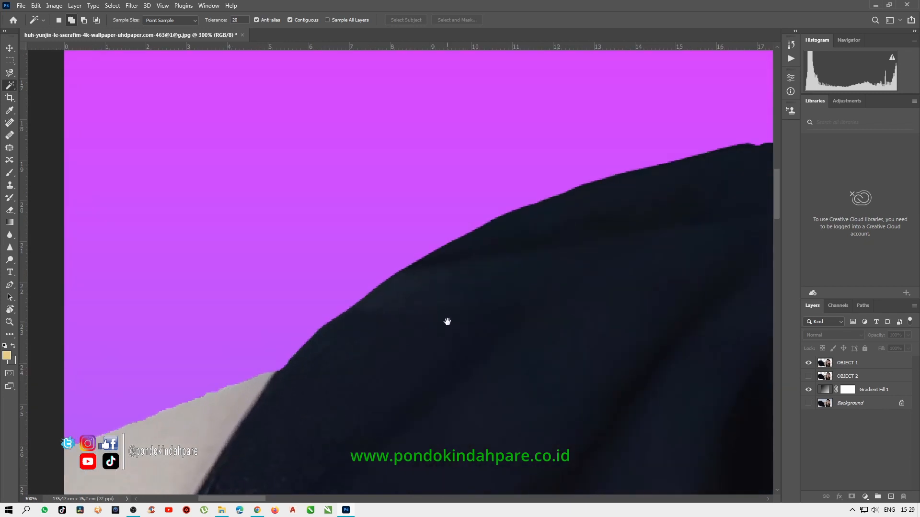
drag(447, 321, 446, 326)
Step: Hide OBJECT 1, show OBJECT 2 again and inspect its feathered edges at 300% from the thigh along the dress to the hair
click(809, 364)
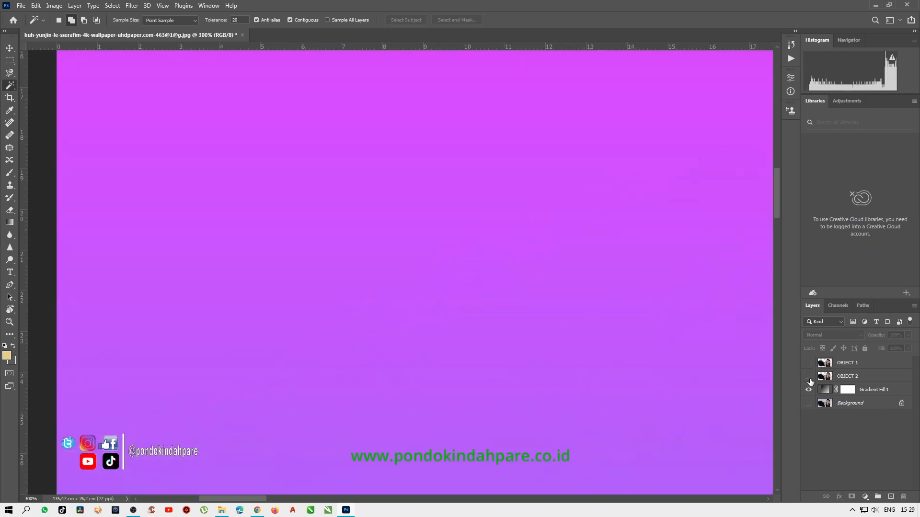
click(809, 376)
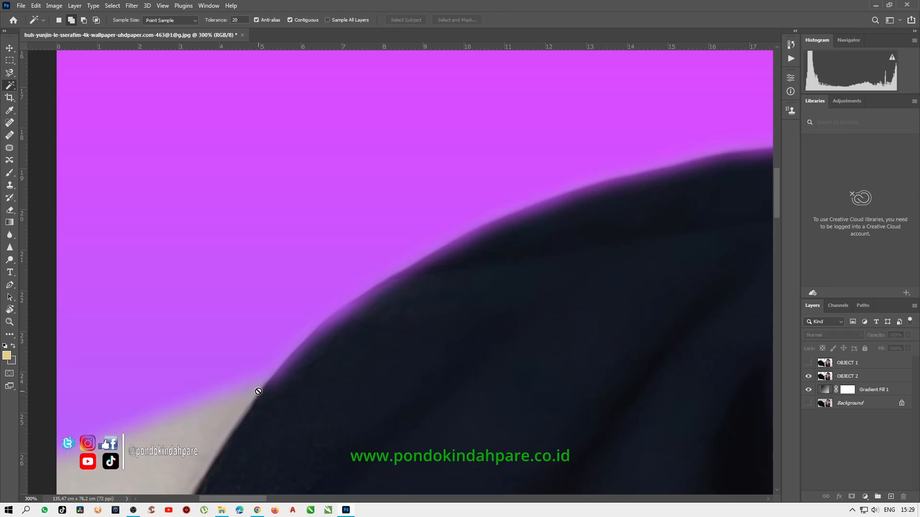
drag(271, 386, 218, 332)
drag(371, 289, 279, 341)
drag(493, 287, 429, 308)
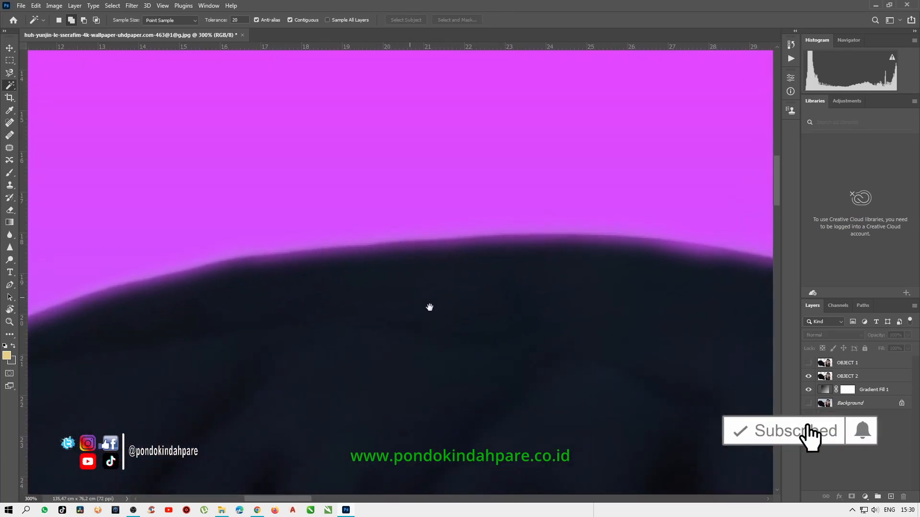
drag(591, 281, 460, 256)
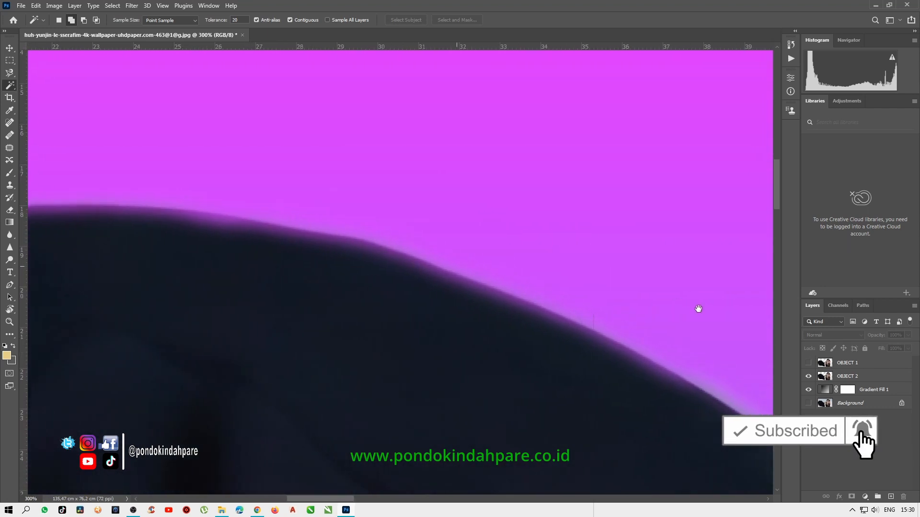
drag(698, 310, 532, 205)
drag(760, 314, 534, 203)
mouse_move(752, 407)
mouse_down()
mouse_move(676, 339)
mouse_move(525, 249)
mouse_up()
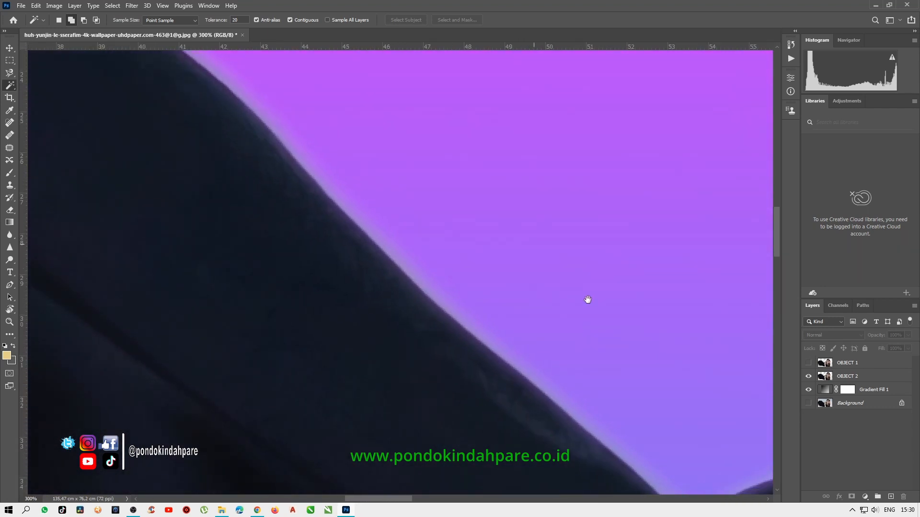
drag(635, 373, 519, 268)
drag(574, 292, 449, 295)
drag(687, 278, 534, 369)
drag(735, 268, 687, 286)
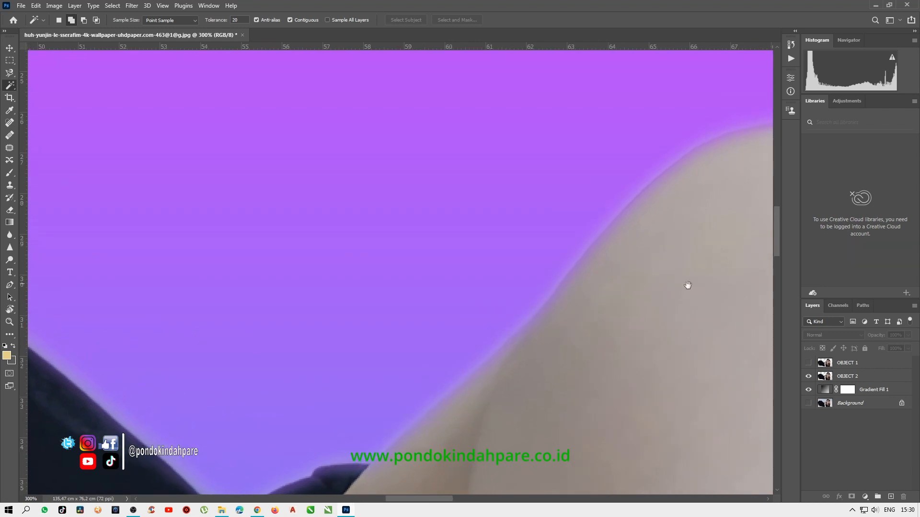
drag(679, 214, 318, 364)
drag(646, 278, 453, 300)
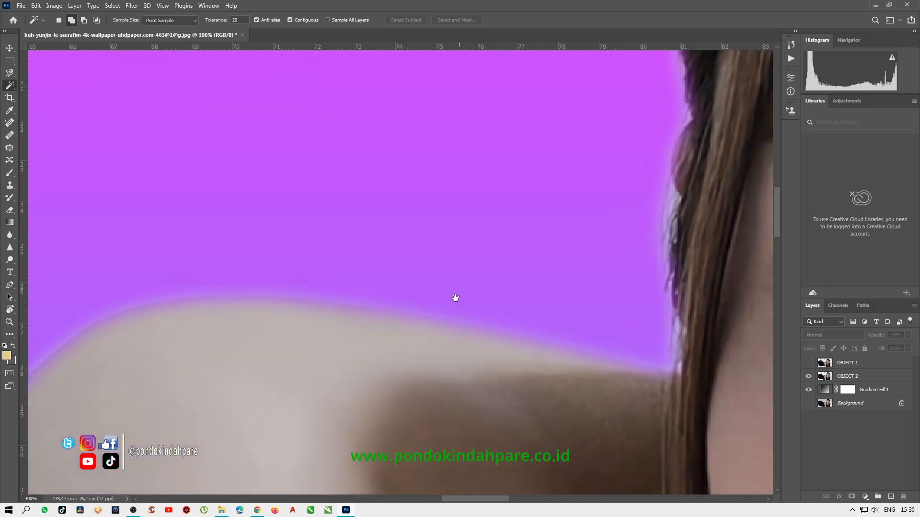
drag(695, 306, 516, 350)
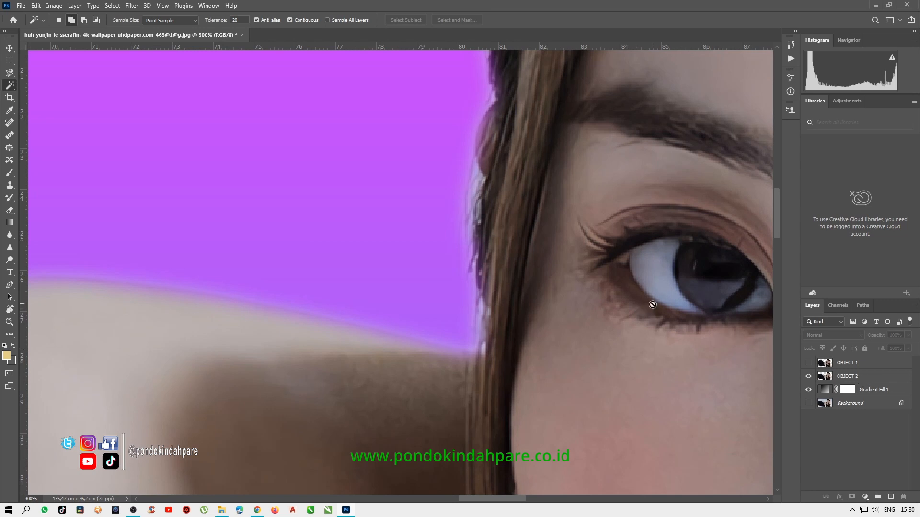
Step: Fit the whole image in view and review the finished cutout on the gradient background
key(ctrl+0)
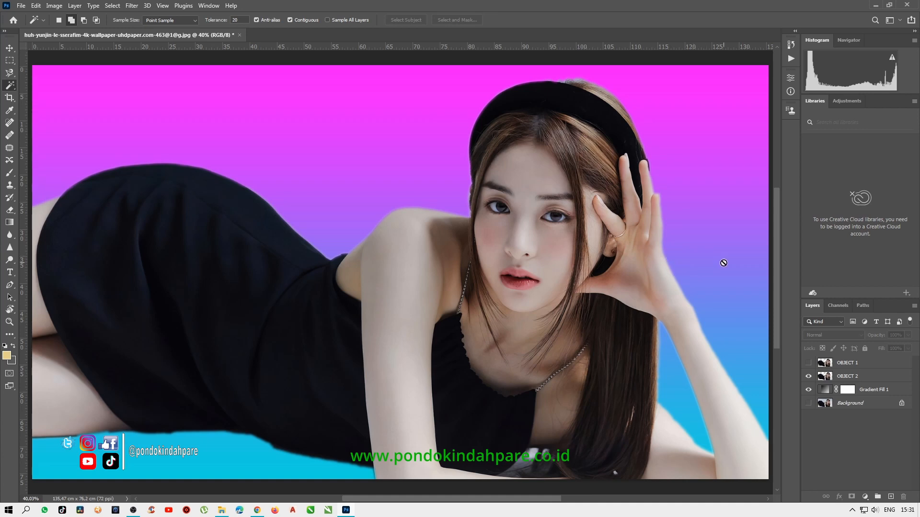
scroll(776, 259, down, 3)
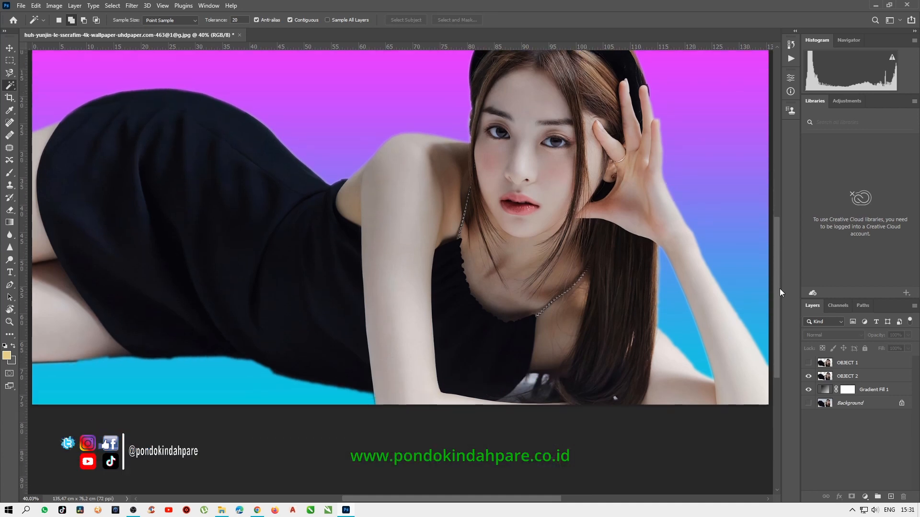
scroll(779, 278, up, 3)
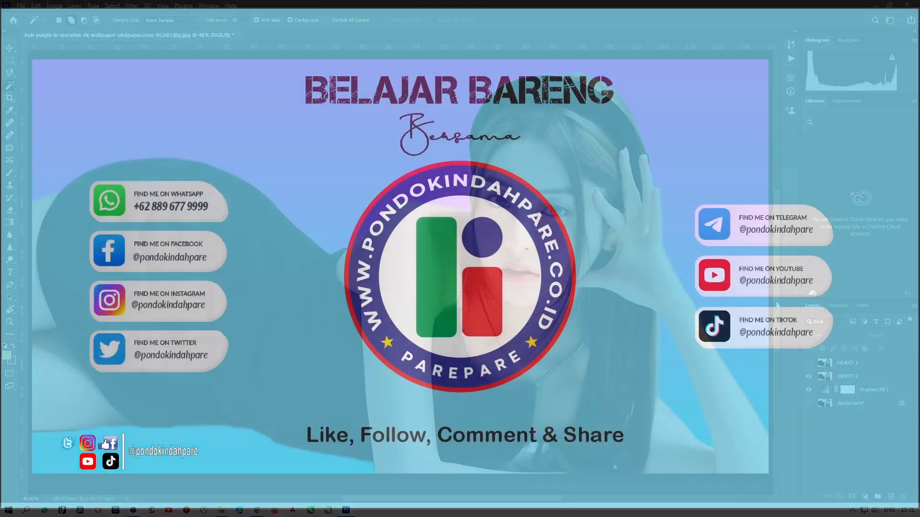